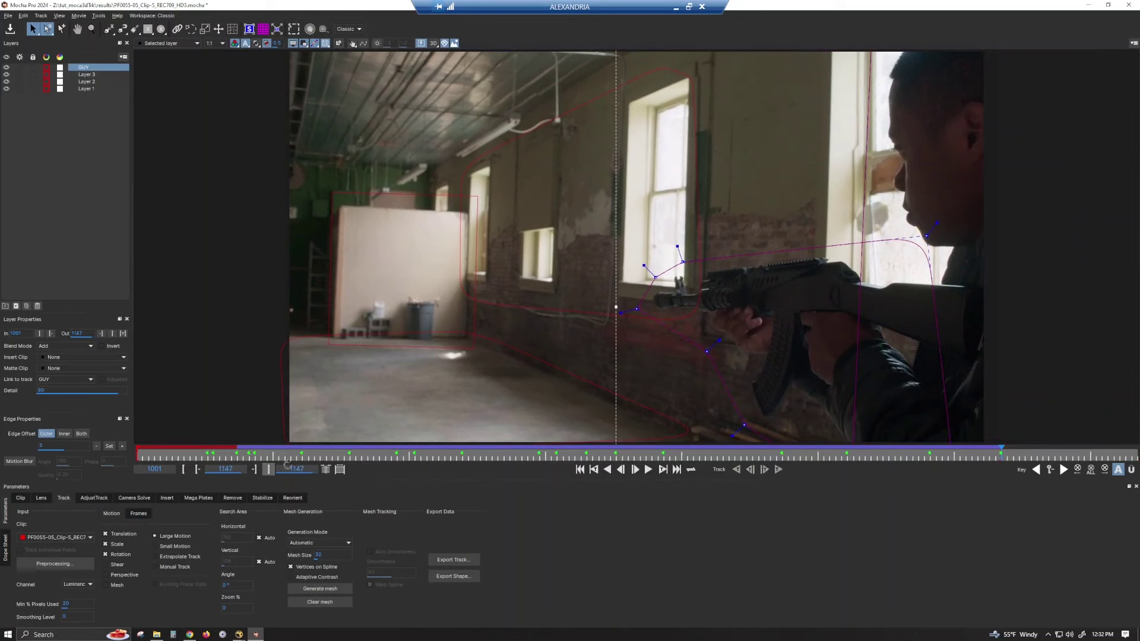
# Scrub through the clip from frame 1001 to check how the GUY and background layer splines follow the footage
pyautogui.click(325, 469)
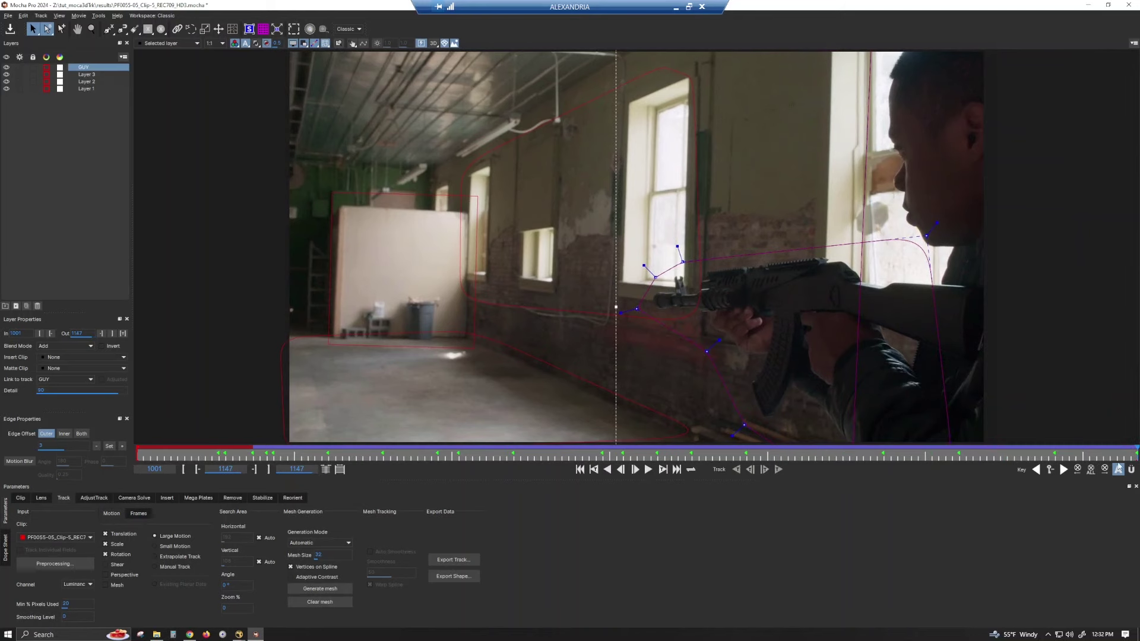
pyautogui.moveTo(1104, 457); pyautogui.dragTo(137, 461)
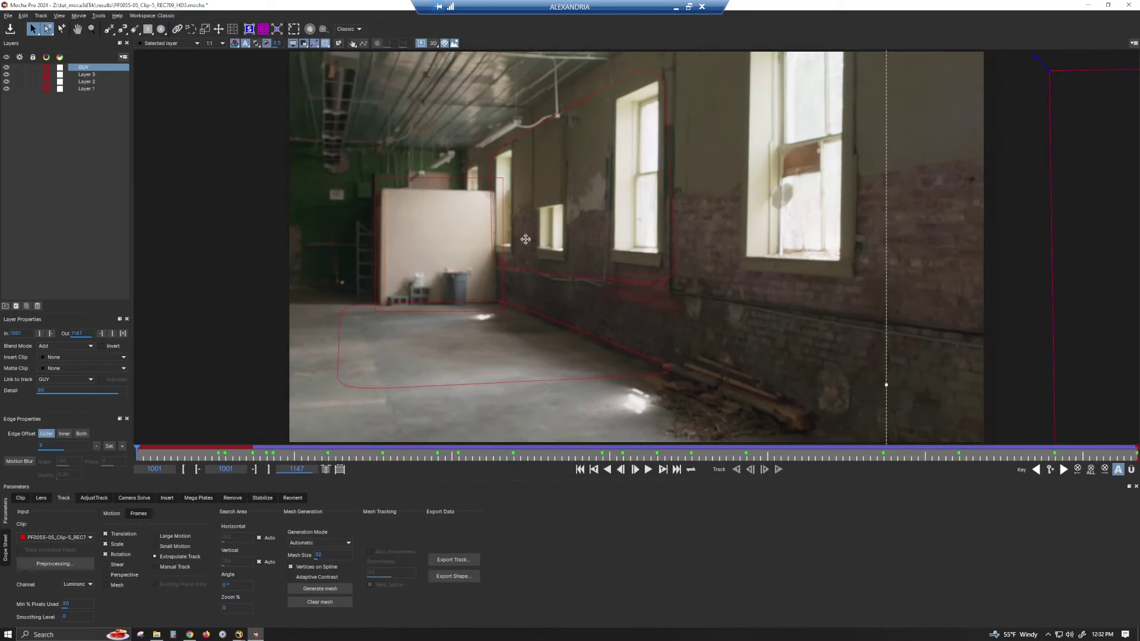
pyautogui.moveTo(487, 455); pyautogui.dragTo(618, 456)
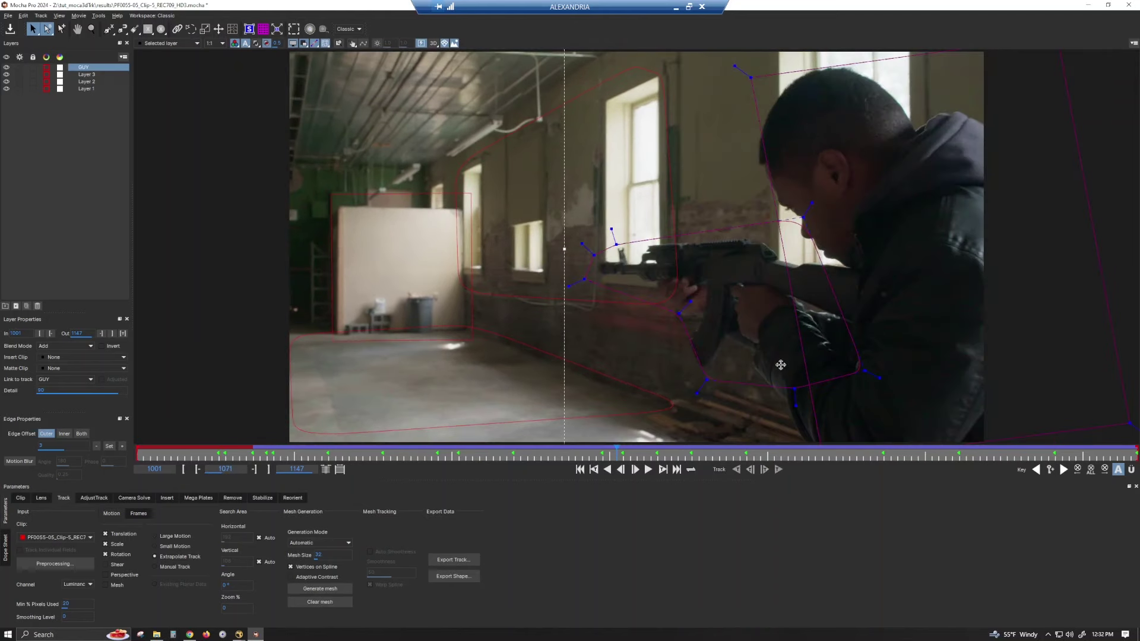
pyautogui.moveTo(455, 454); pyautogui.dragTo(357, 458)
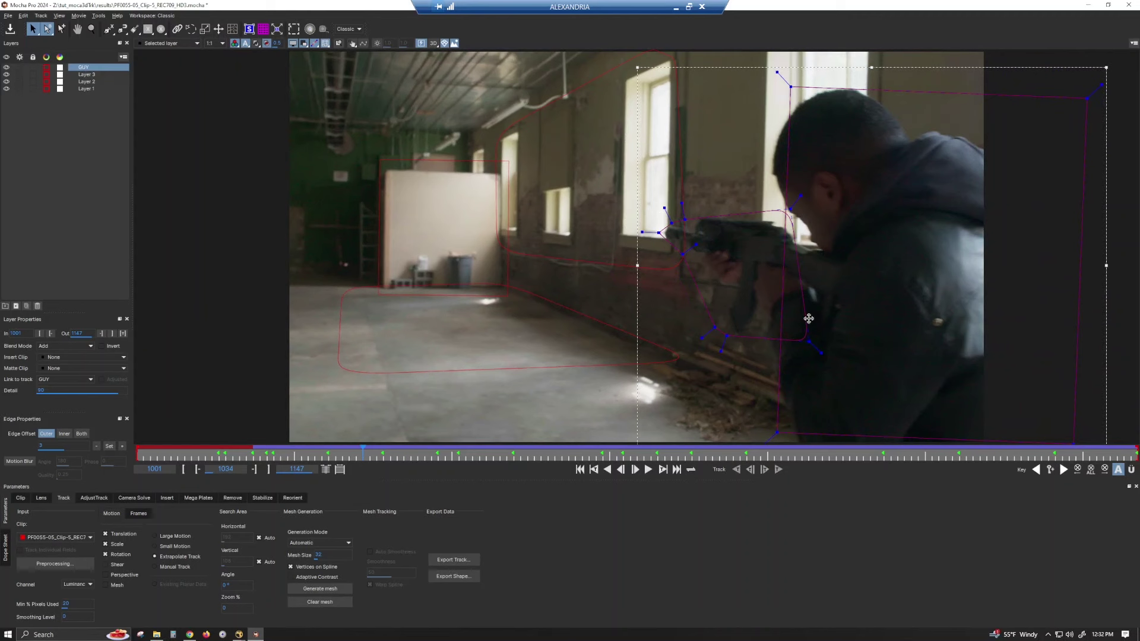
# Switch to the Camera Solve workspace and show the camera solve settings for the clip
pyautogui.click(349, 29)
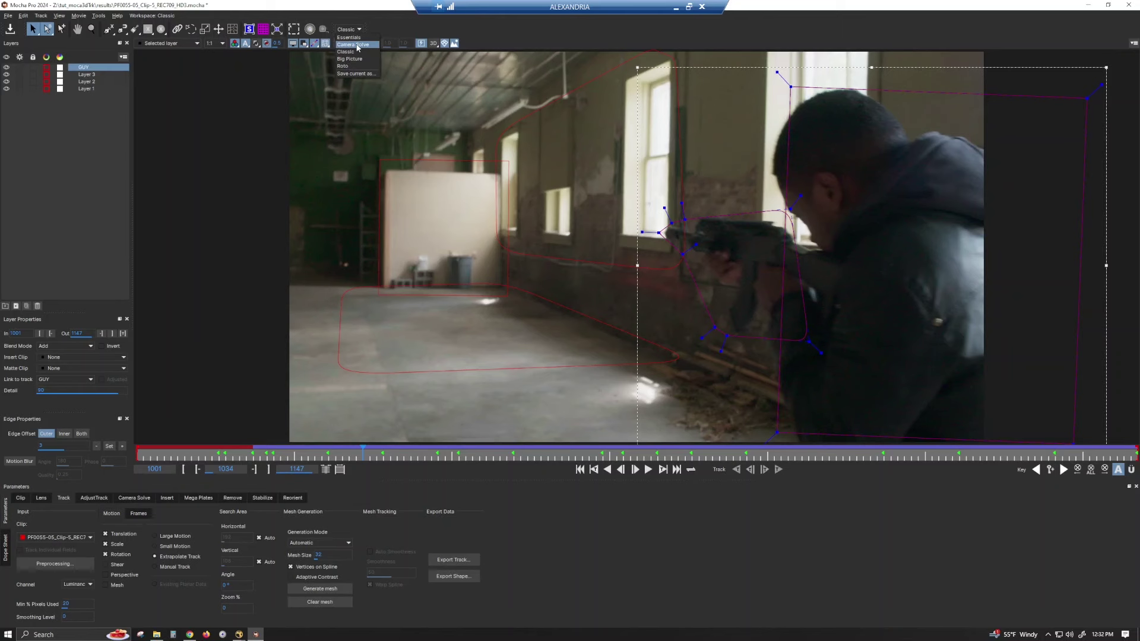
pyautogui.click(356, 46)
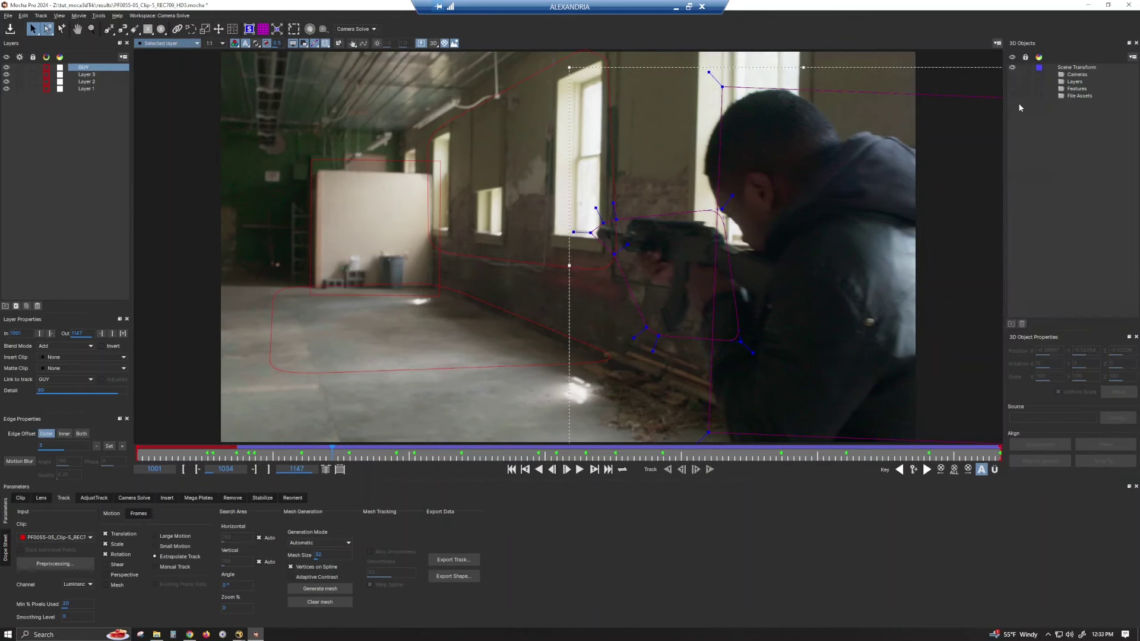
pyautogui.click(139, 499)
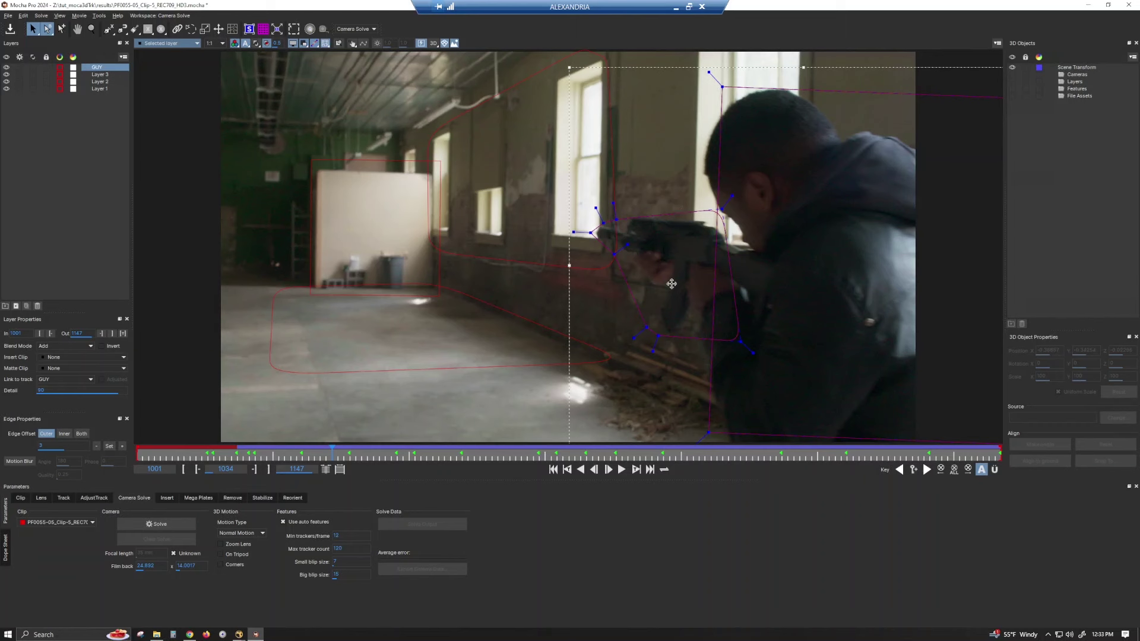
# Mark the GUY layer as a matte to exclude from the camera solve and solve the camera
pyautogui.click(34, 67)
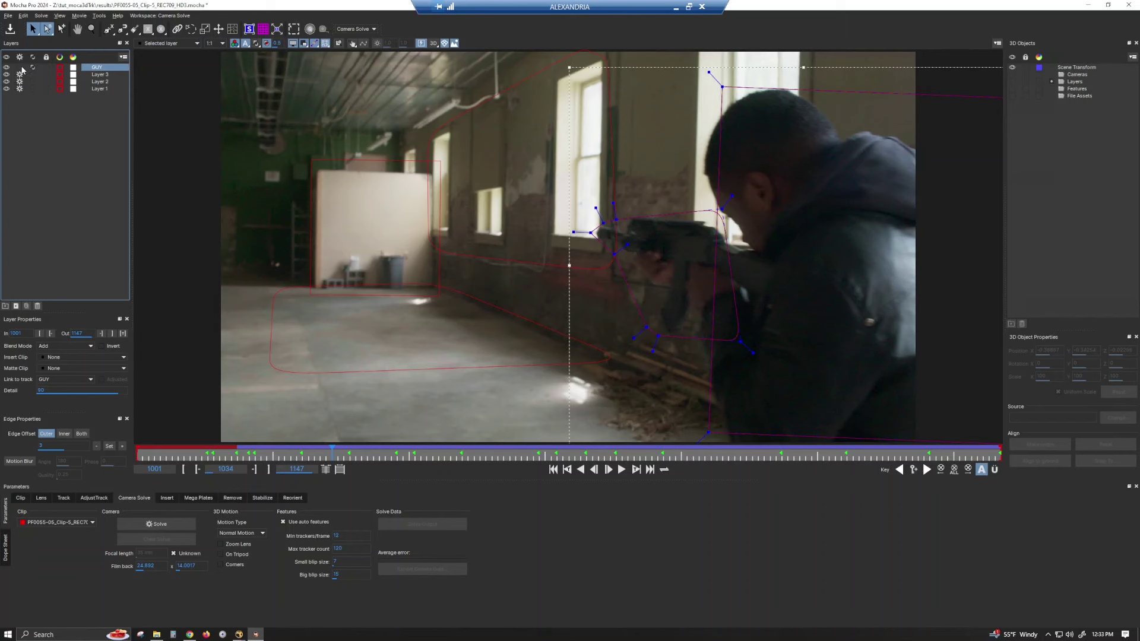
pyautogui.click(32, 68)
pyautogui.click(168, 525)
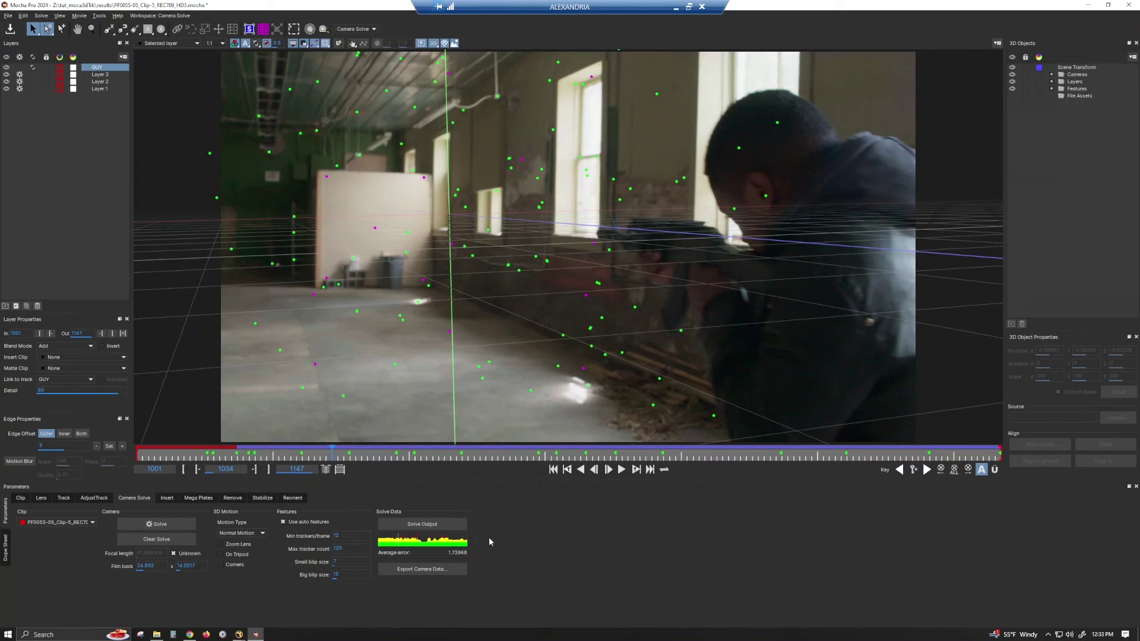
# Examine the solved feature points at frame 1028 in the Camera and Perspective views, comparing them with the footage
pyautogui.moveTo(395, 452); pyautogui.dragTo(297, 458)
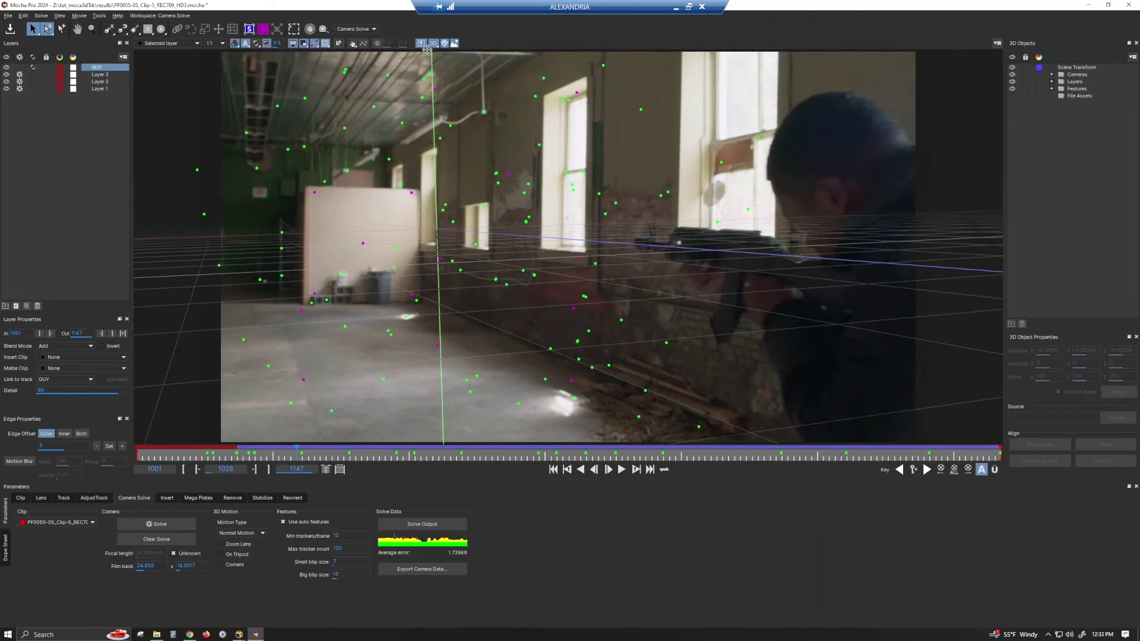
pyautogui.click(435, 48)
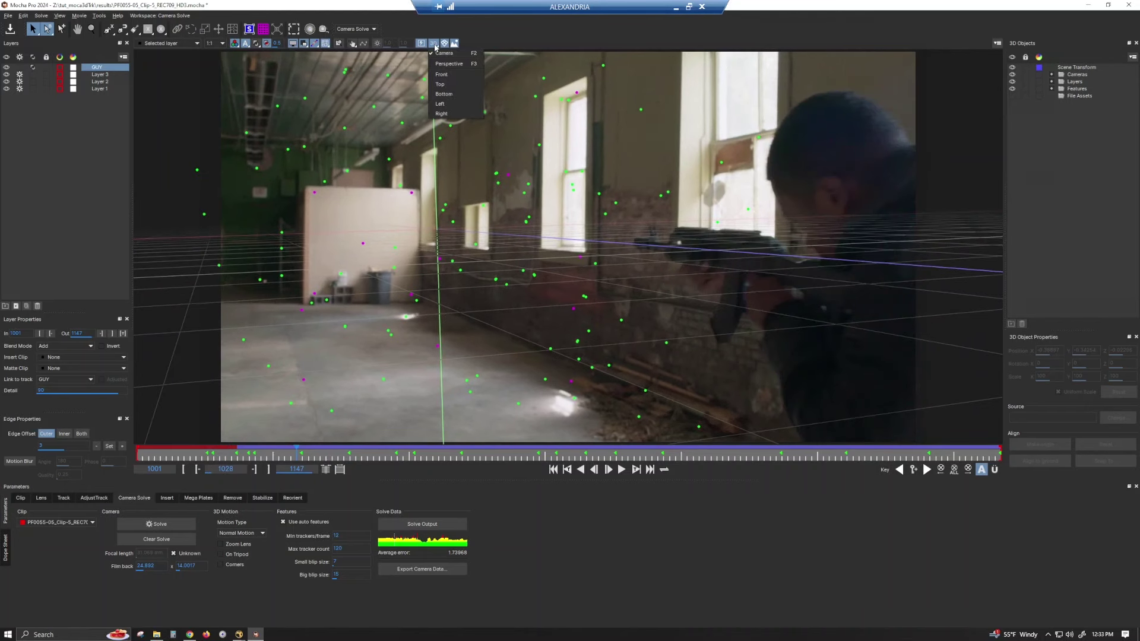
pyautogui.click(440, 60)
pyautogui.moveTo(514, 343); pyautogui.dragTo(530, 365)
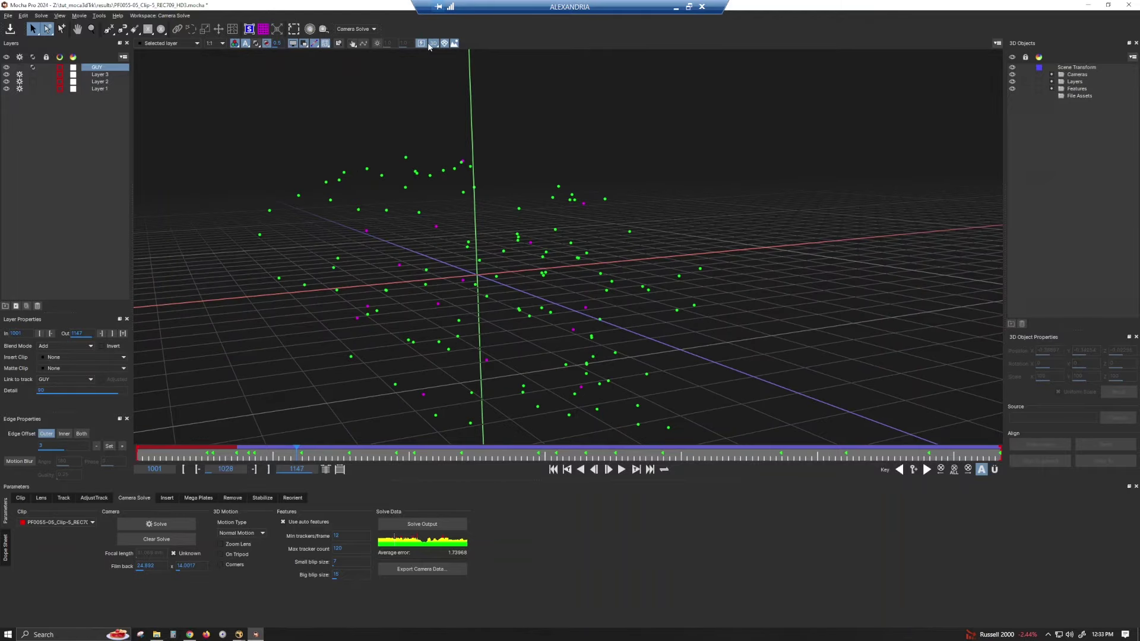
pyautogui.click(434, 43)
pyautogui.click(442, 61)
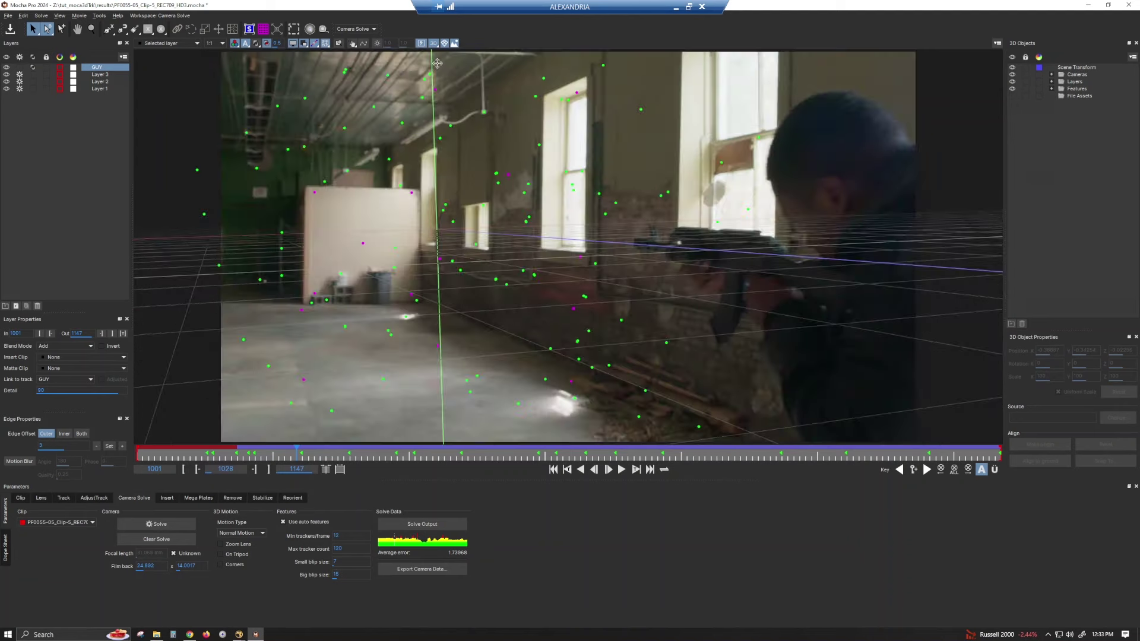
pyautogui.moveTo(570, 327); pyautogui.dragTo(433, 403)
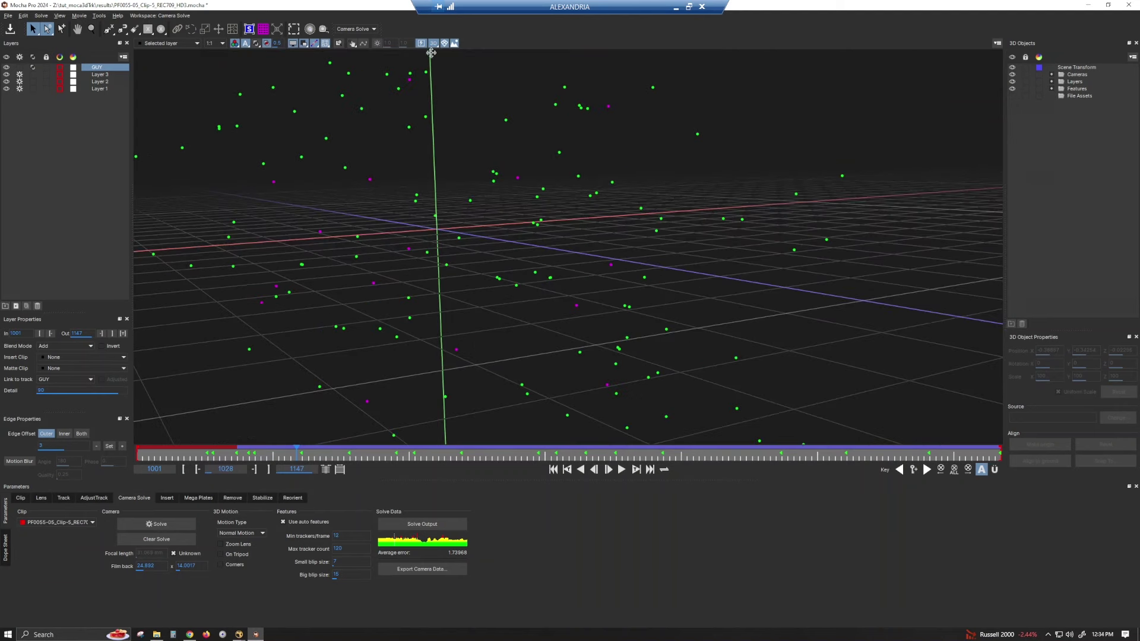
pyautogui.click(434, 44)
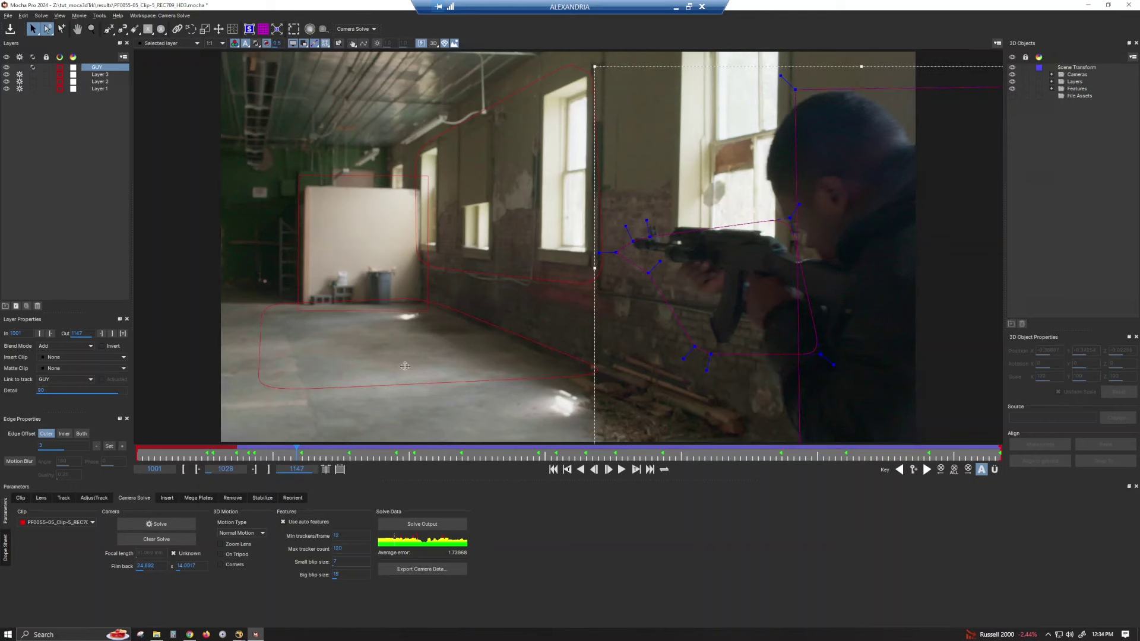
pyautogui.click(433, 44)
pyautogui.click(434, 44)
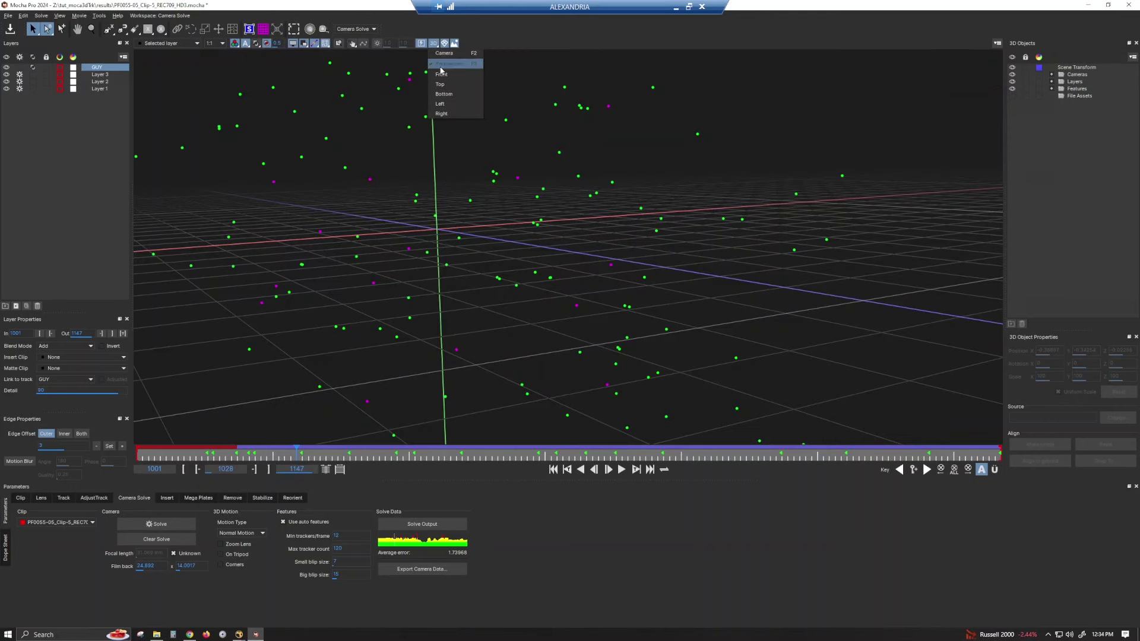
pyautogui.click(454, 65)
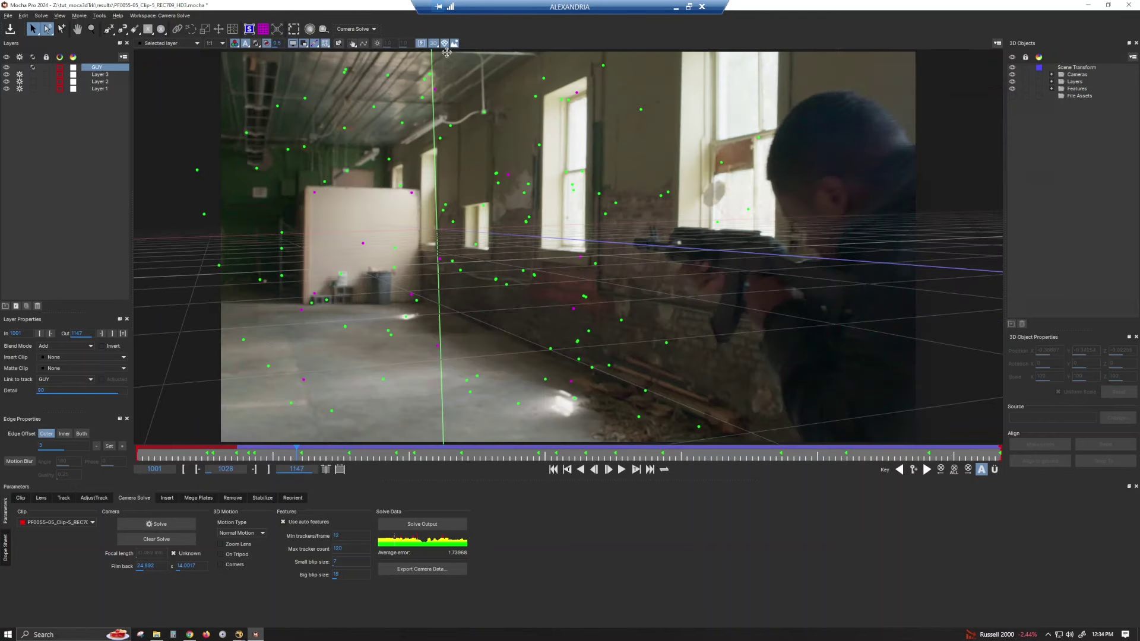
# Make the feature point at the white wall's base the scene origin and align the points on the floor to the ground
pyautogui.click(415, 300)
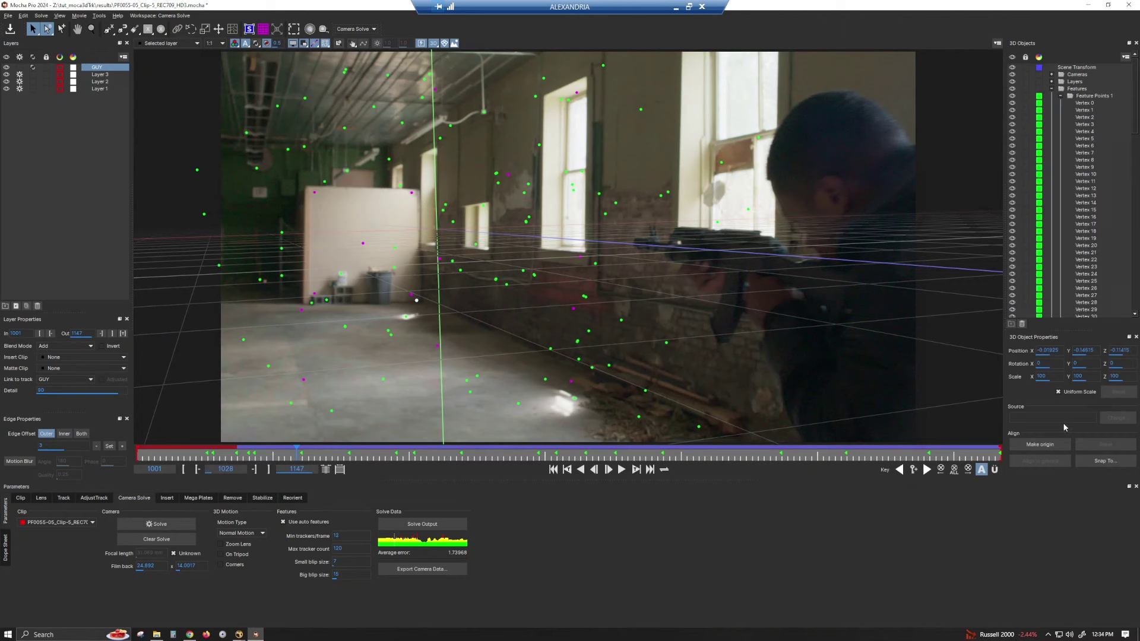
pyautogui.click(1040, 444)
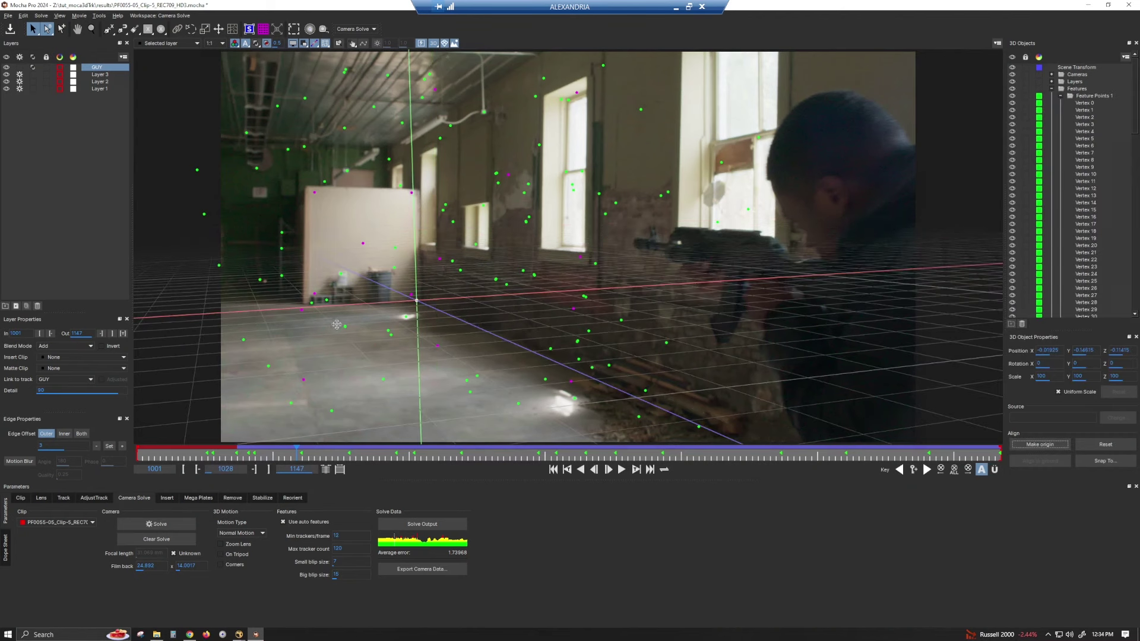
pyautogui.moveTo(232, 324); pyautogui.dragTo(493, 429)
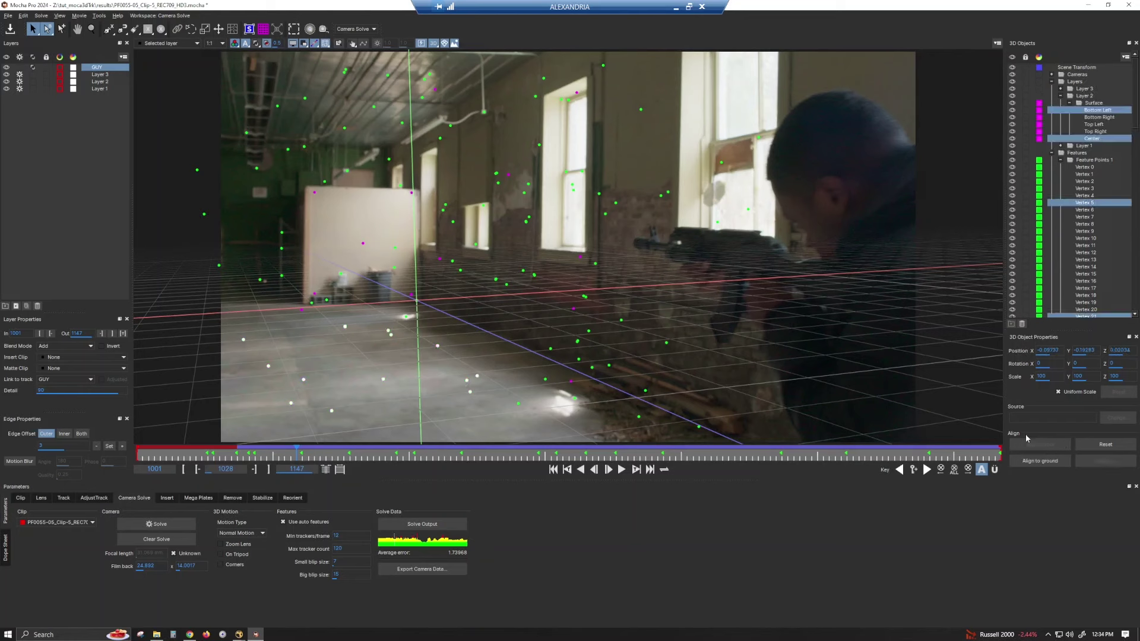
pyautogui.click(1048, 461)
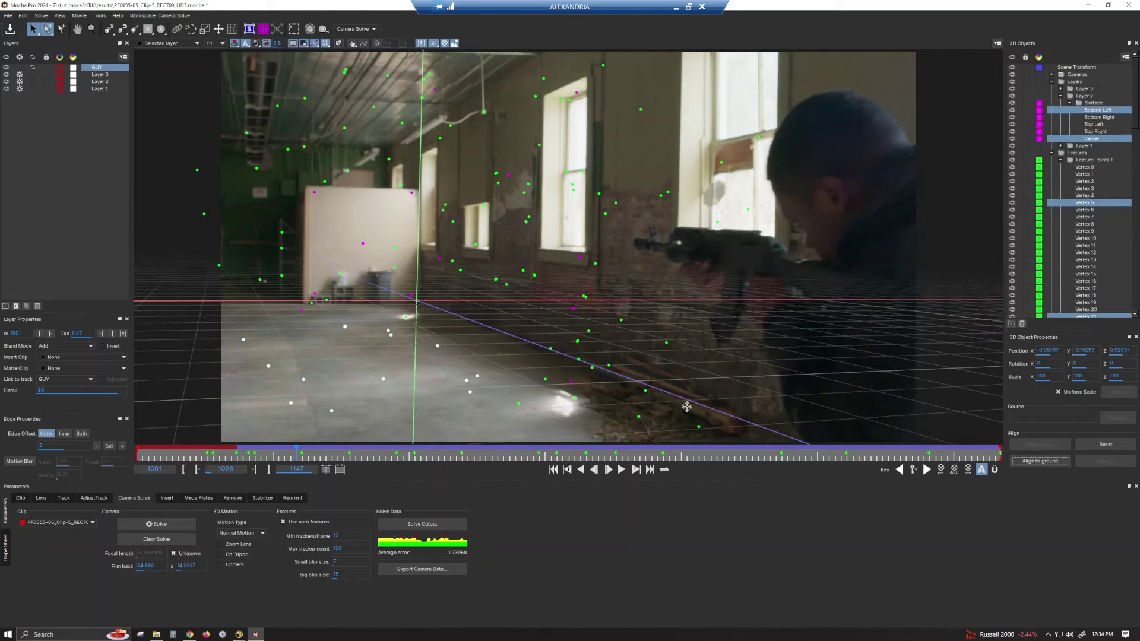
# Inspect the ground-aligned feature points in the Front view and step back to frame 1022
pyautogui.click(433, 44)
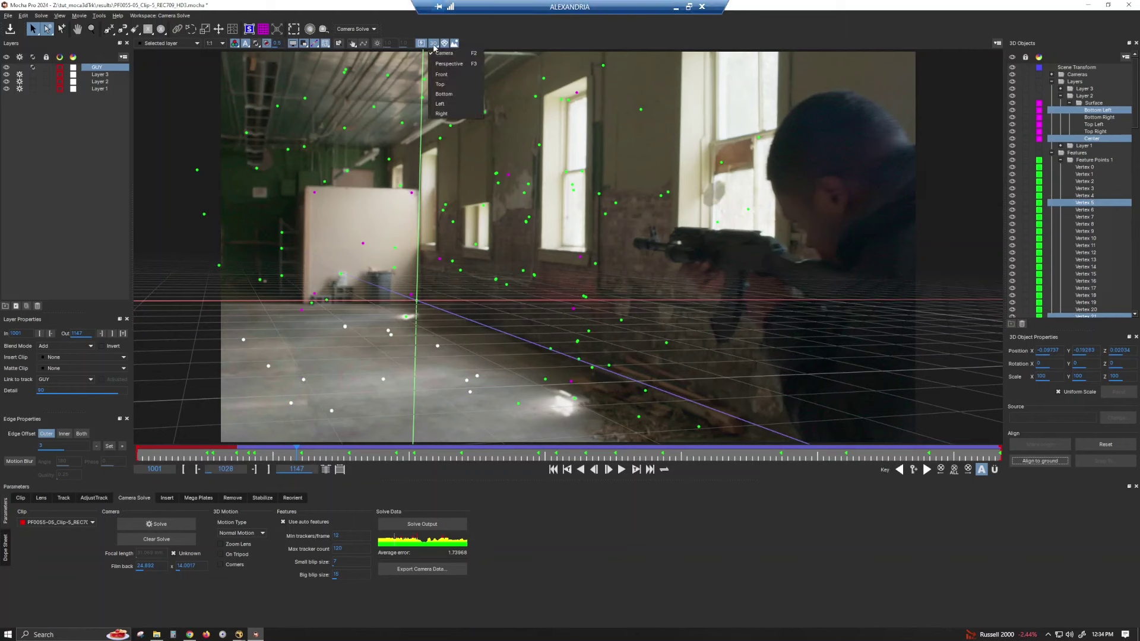
pyautogui.click(455, 76)
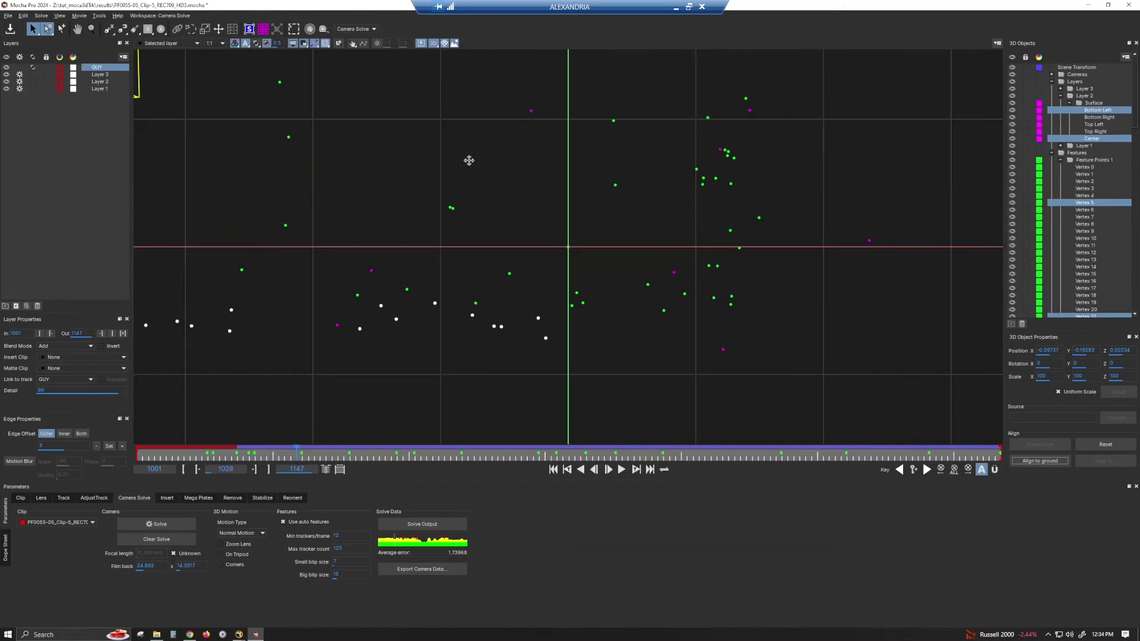
pyautogui.press('Left')
pyautogui.press('Left')
pyautogui.press('Left')
pyautogui.press('Left')
pyautogui.press('Left')
pyautogui.press('Left')
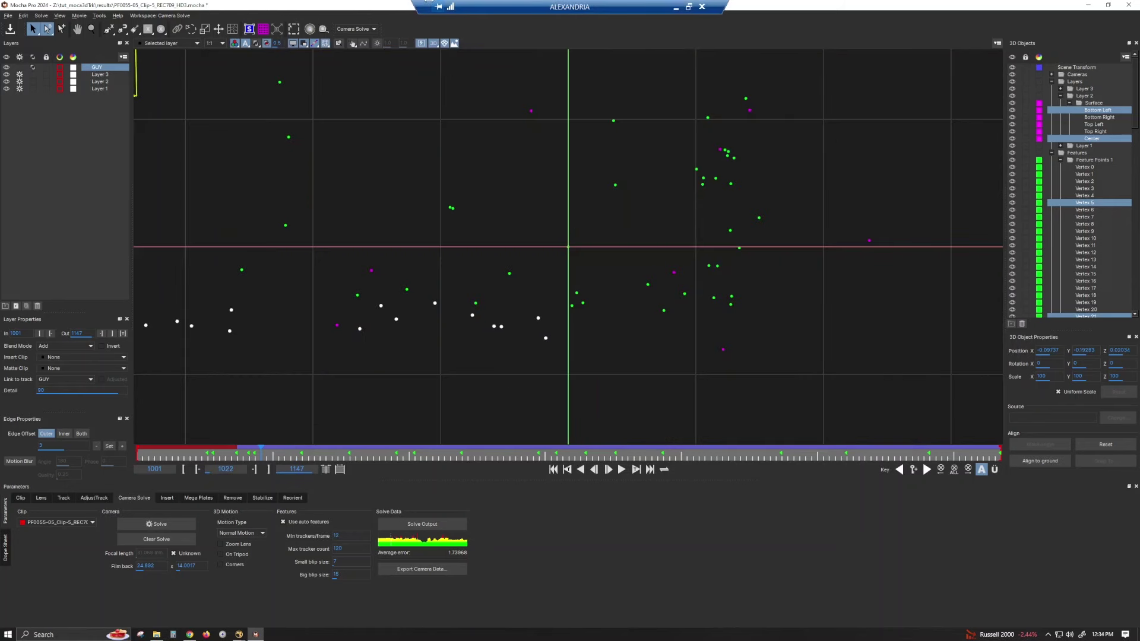
# Raise the Scene Transform's Y position to about 0.052 using the Perspective view, and return to the Camera view
pyautogui.click(433, 43)
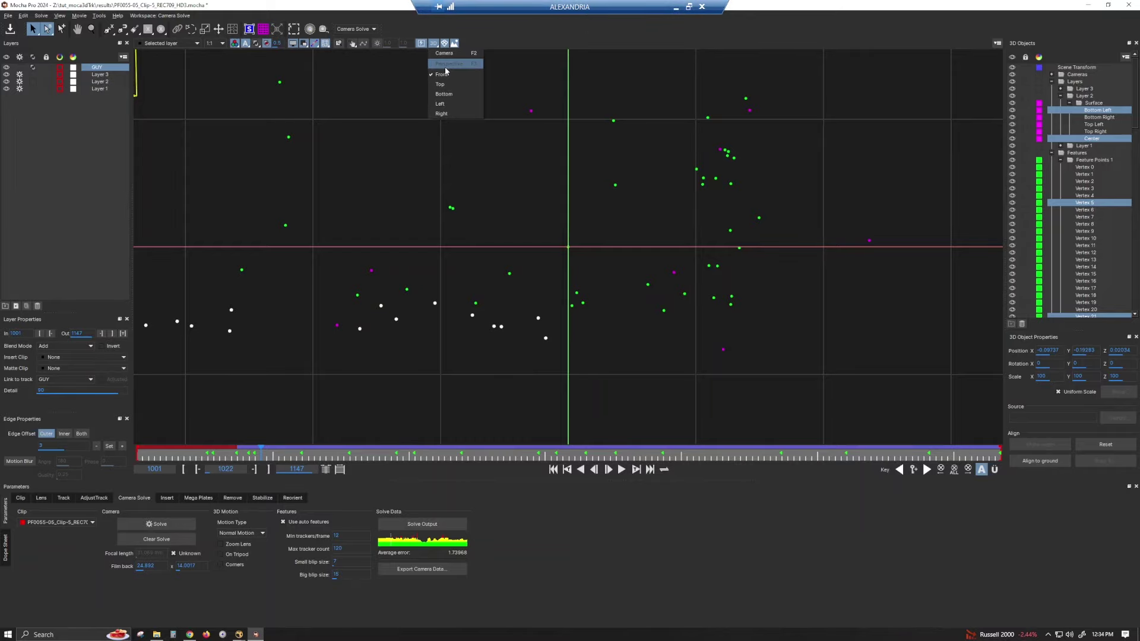
pyautogui.click(445, 64)
pyautogui.moveTo(656, 317); pyautogui.dragTo(766, 329)
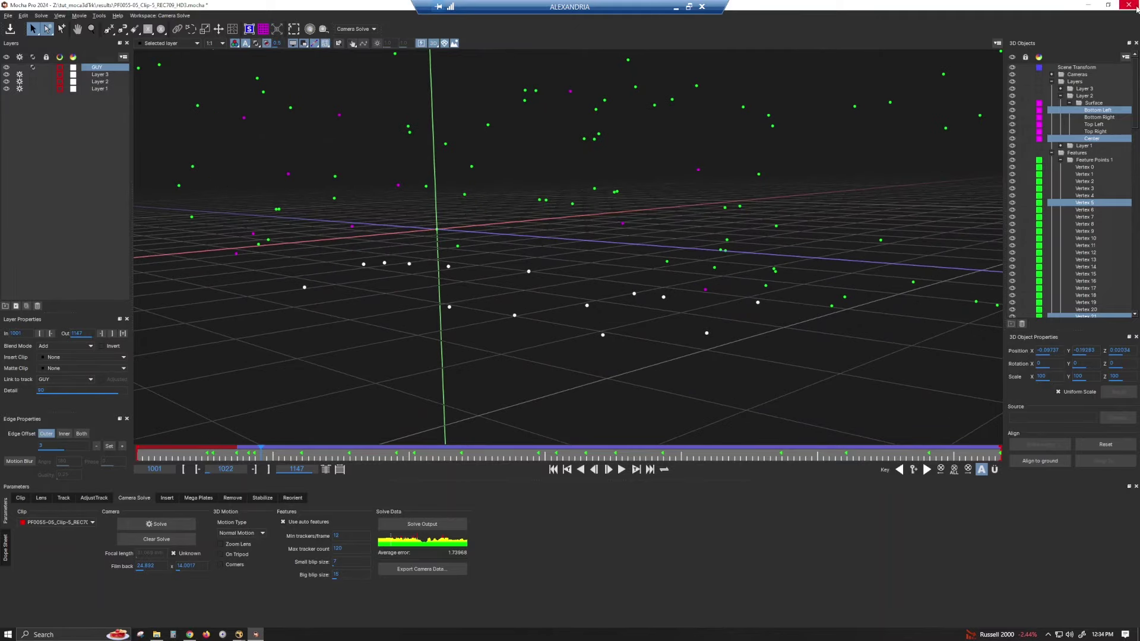
pyautogui.click(1084, 67)
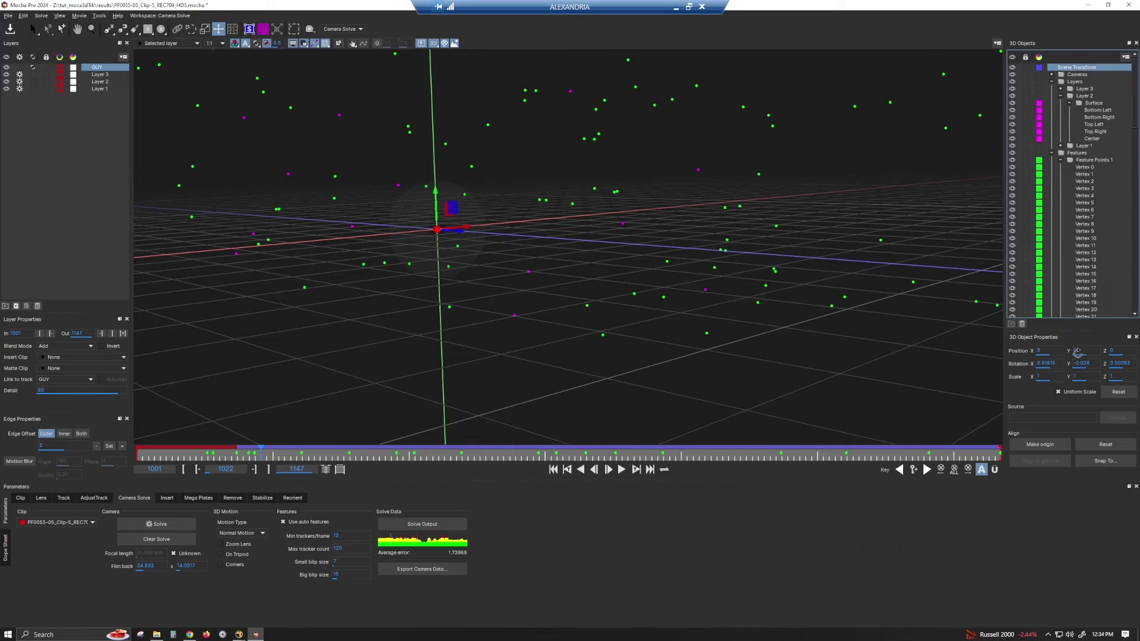
pyautogui.moveTo(1083, 350); pyautogui.dragTo(1068, 430)
pyautogui.moveTo(657, 355); pyautogui.dragTo(700, 354)
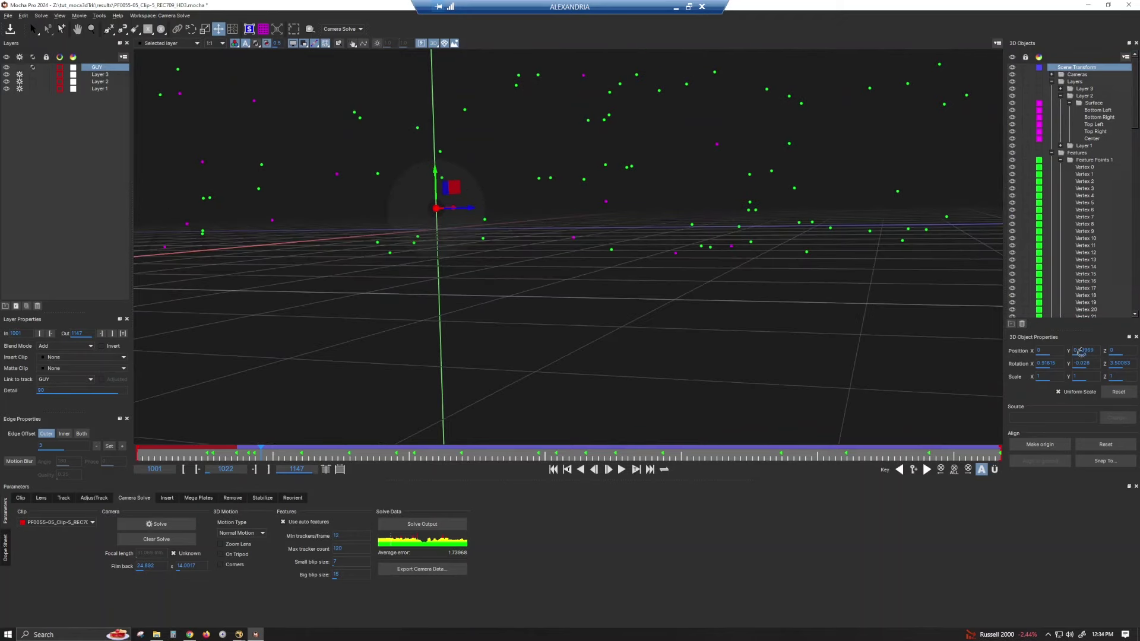
pyautogui.moveTo(1081, 350); pyautogui.dragTo(1110, 354)
pyautogui.moveTo(682, 270); pyautogui.dragTo(559, 326)
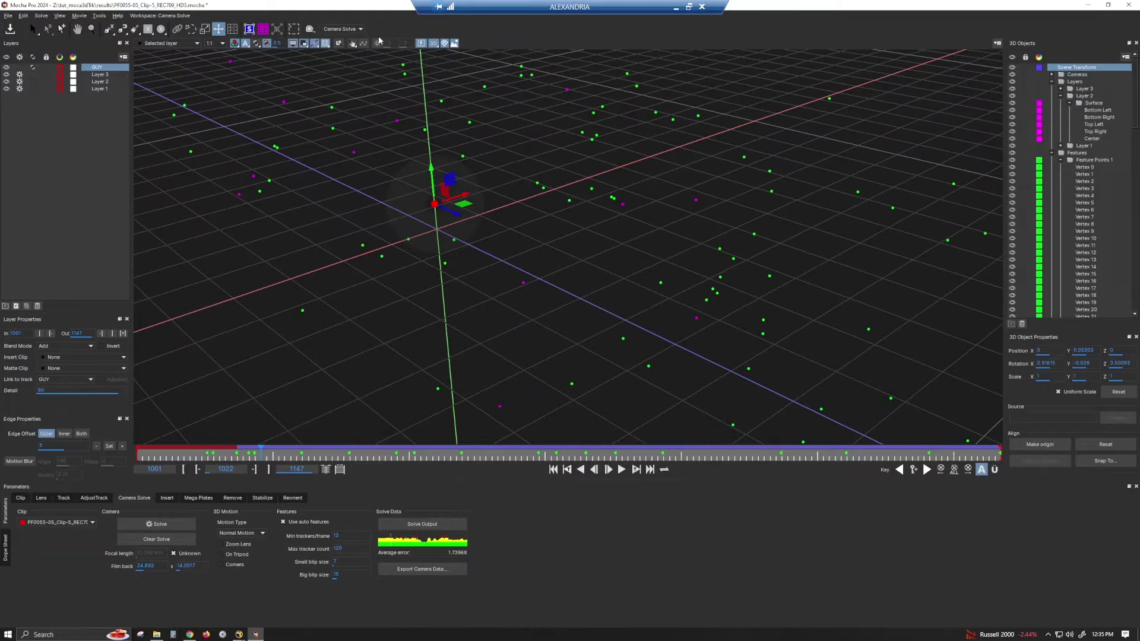
pyautogui.click(434, 44)
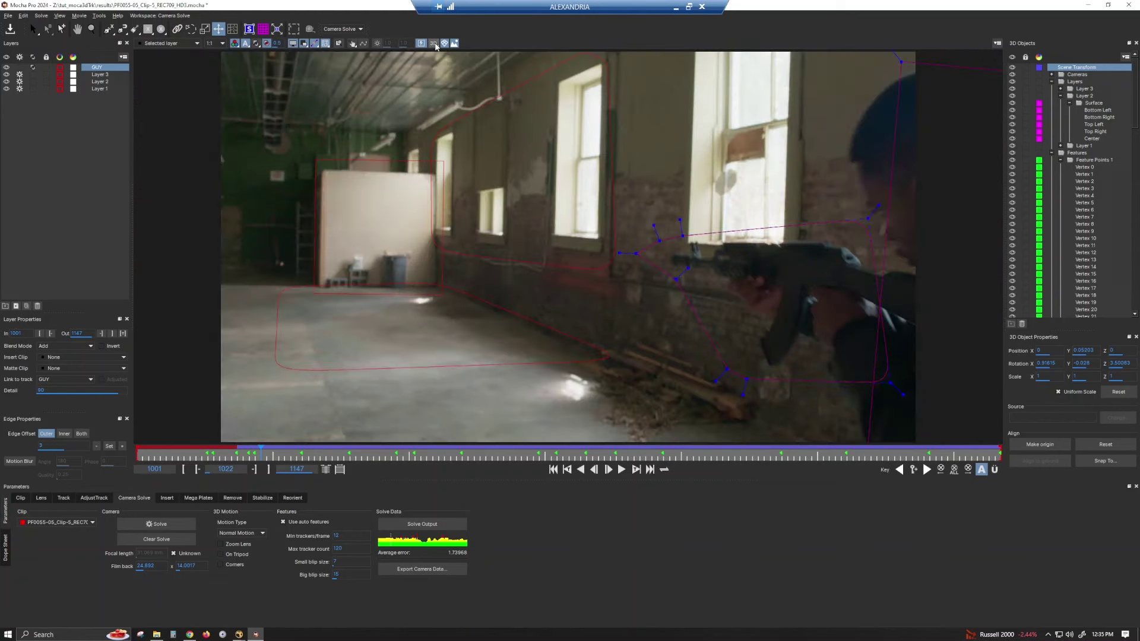
pyautogui.click(435, 44)
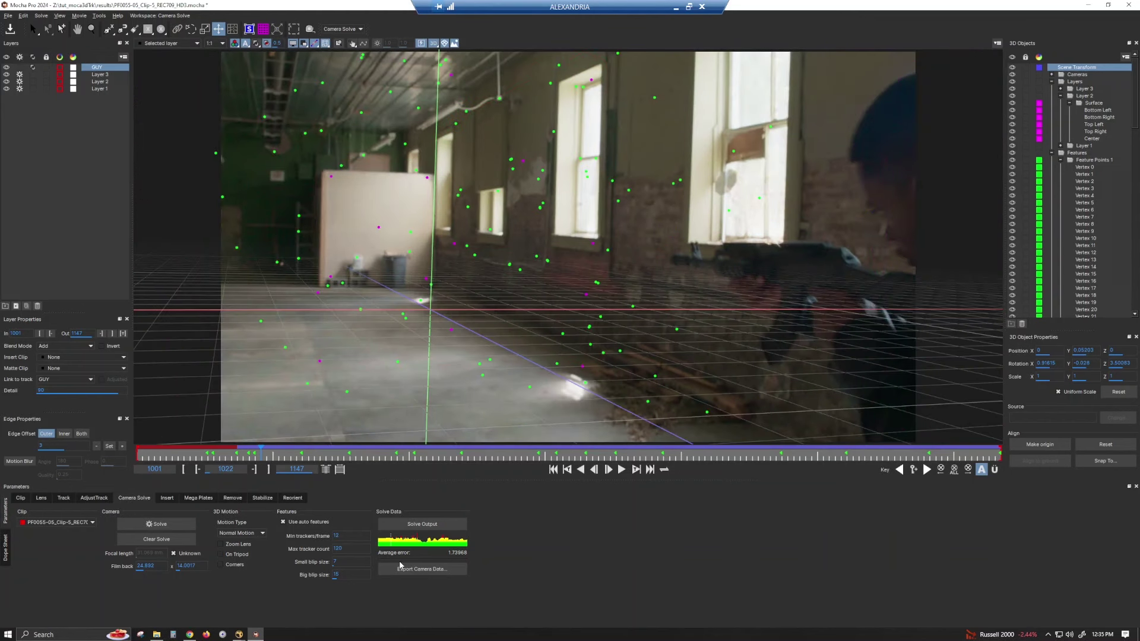
# Review the camera data export formats and try to export all objects and feature points as FBX 7.7.0 3D Data
pyautogui.click(423, 569)
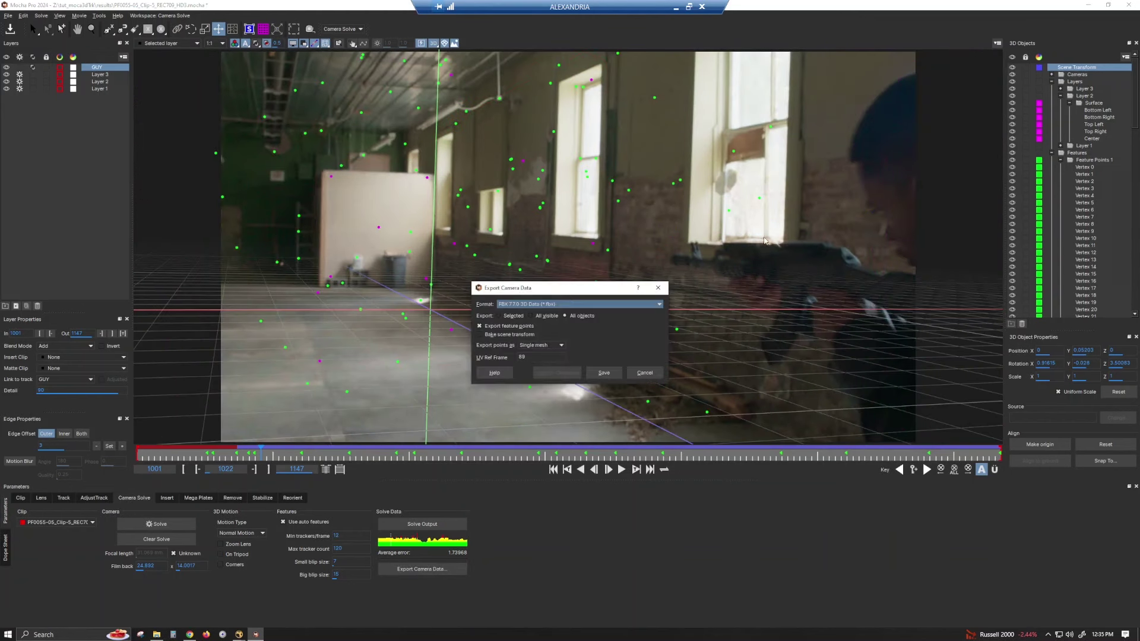
pyautogui.click(538, 304)
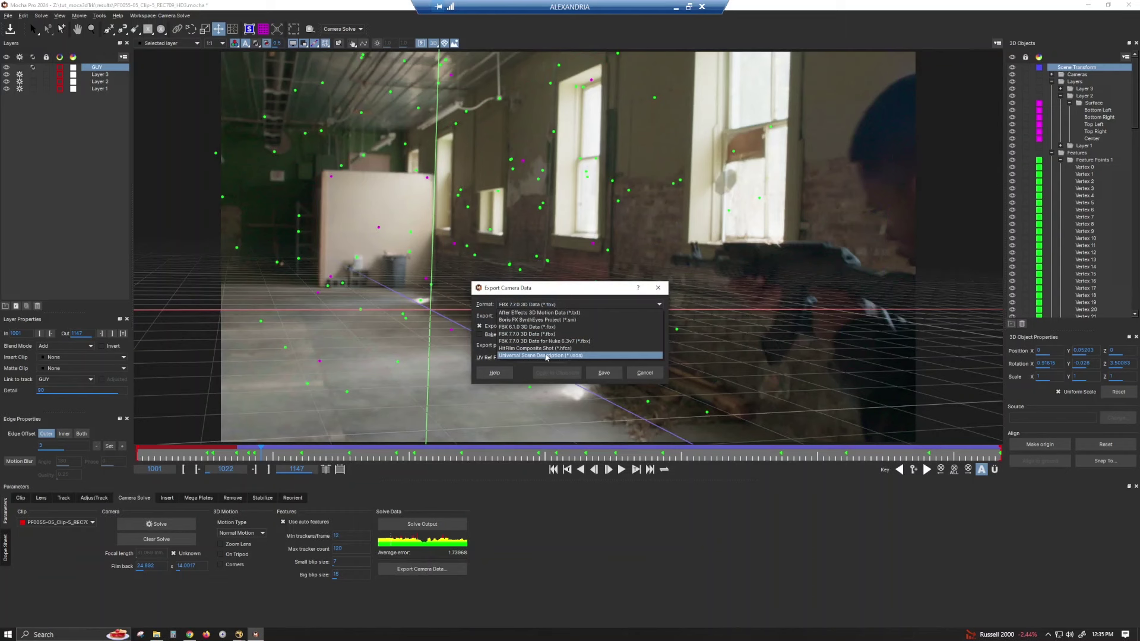
pyautogui.click(611, 378)
pyautogui.click(612, 378)
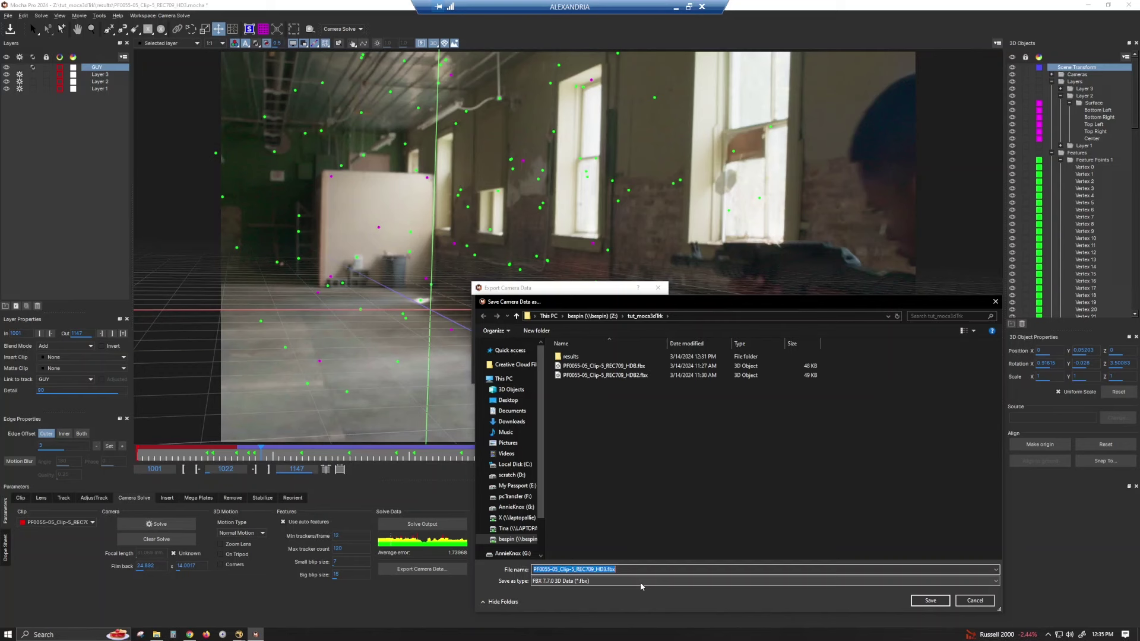
pyautogui.click(971, 598)
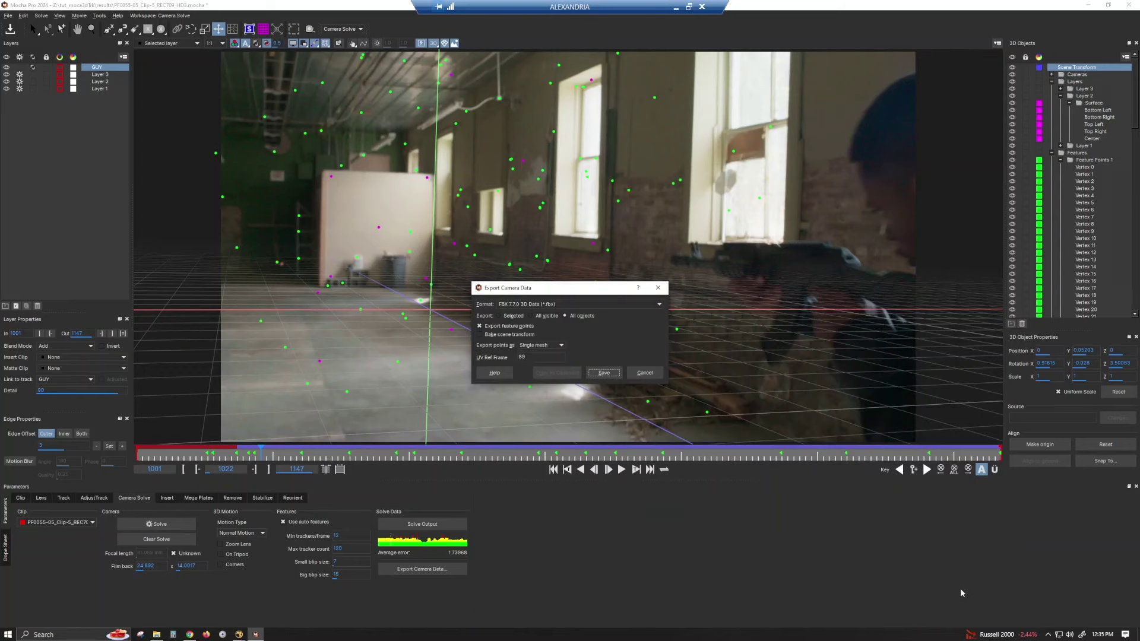
pyautogui.click(568, 303)
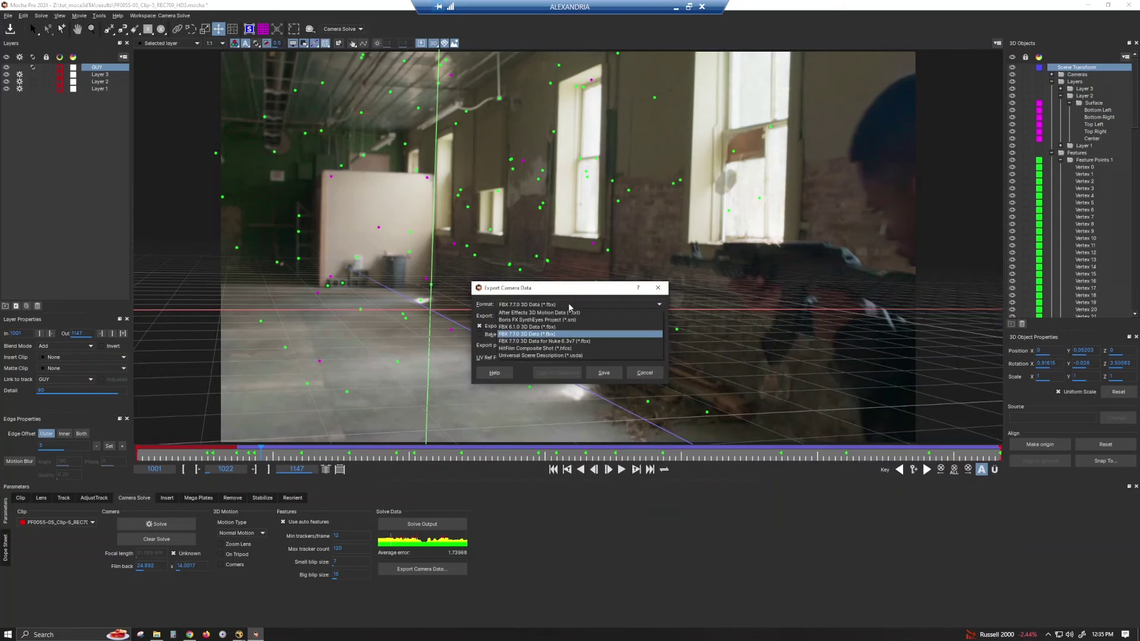
pyautogui.click(561, 356)
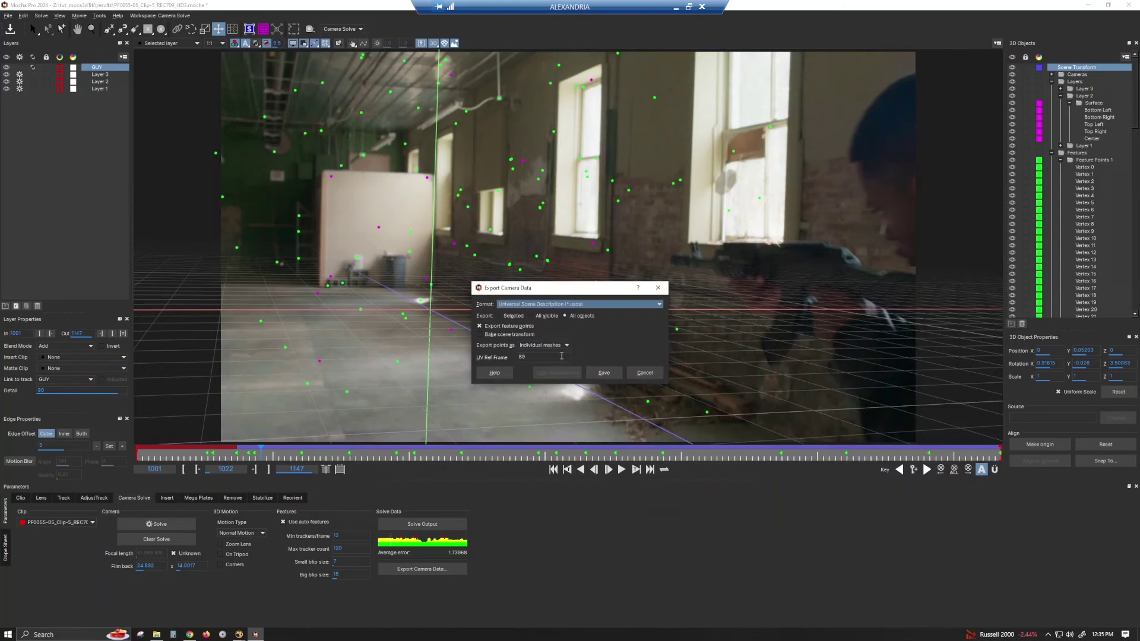
pyautogui.click(614, 375)
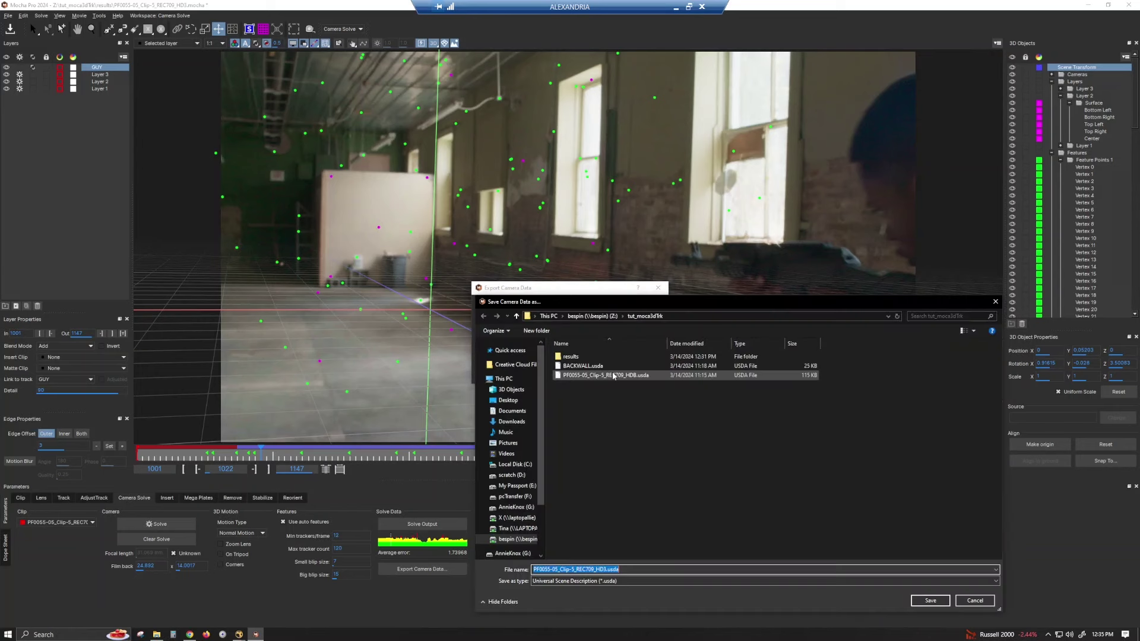
pyautogui.moveTo(834, 307); pyautogui.dragTo(788, 343)
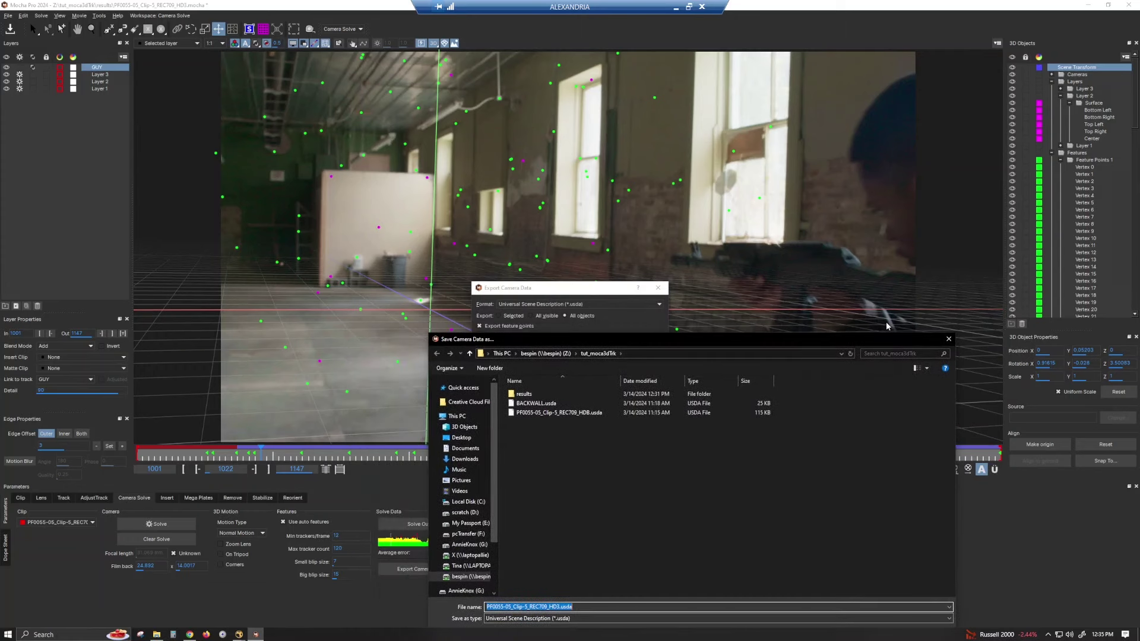
pyautogui.moveTo(885, 339); pyautogui.dragTo(889, 198)
pyautogui.click(931, 500)
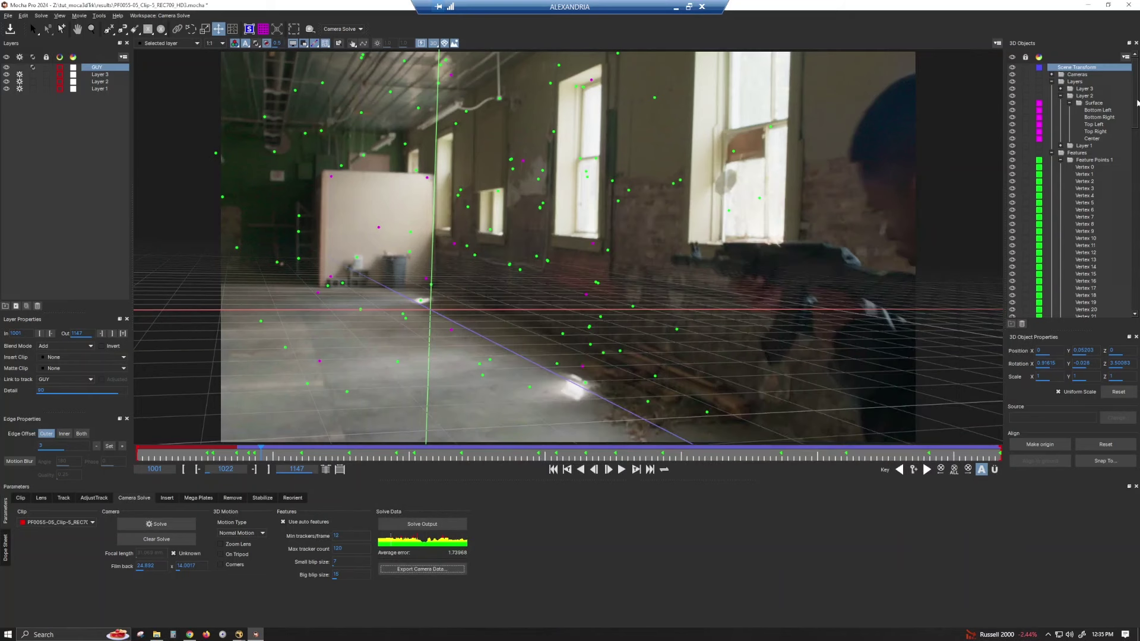
# Export only Layer 1's surface on the white back wall, with feature points, as Universal Scene Description, overwriting BACKWALL.usda
pyautogui.click(1094, 105)
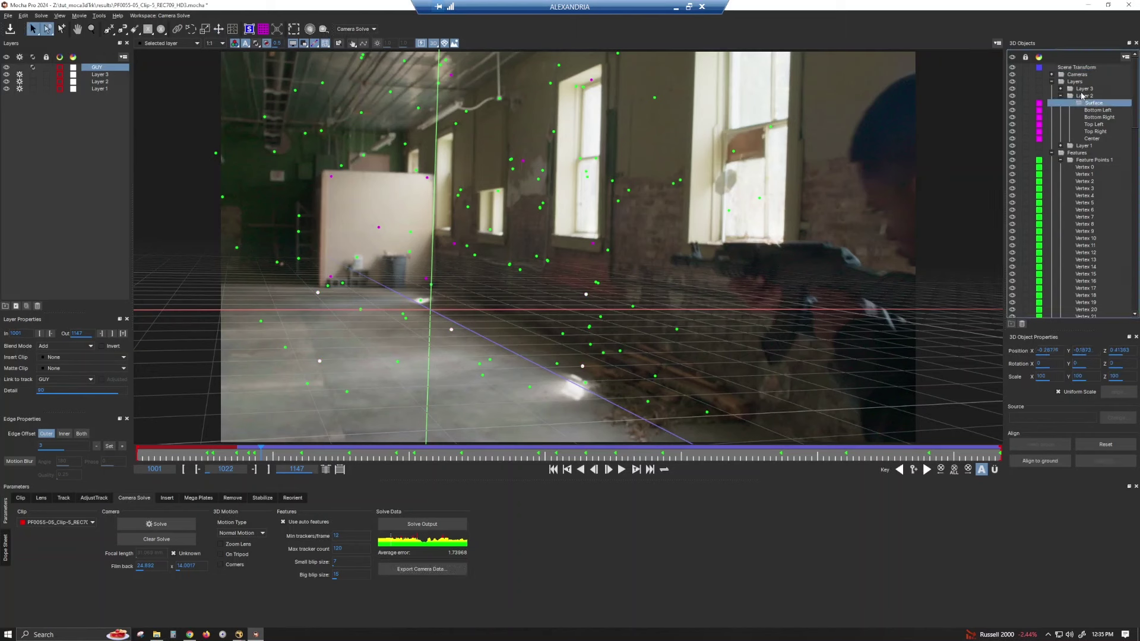
pyautogui.click(379, 227)
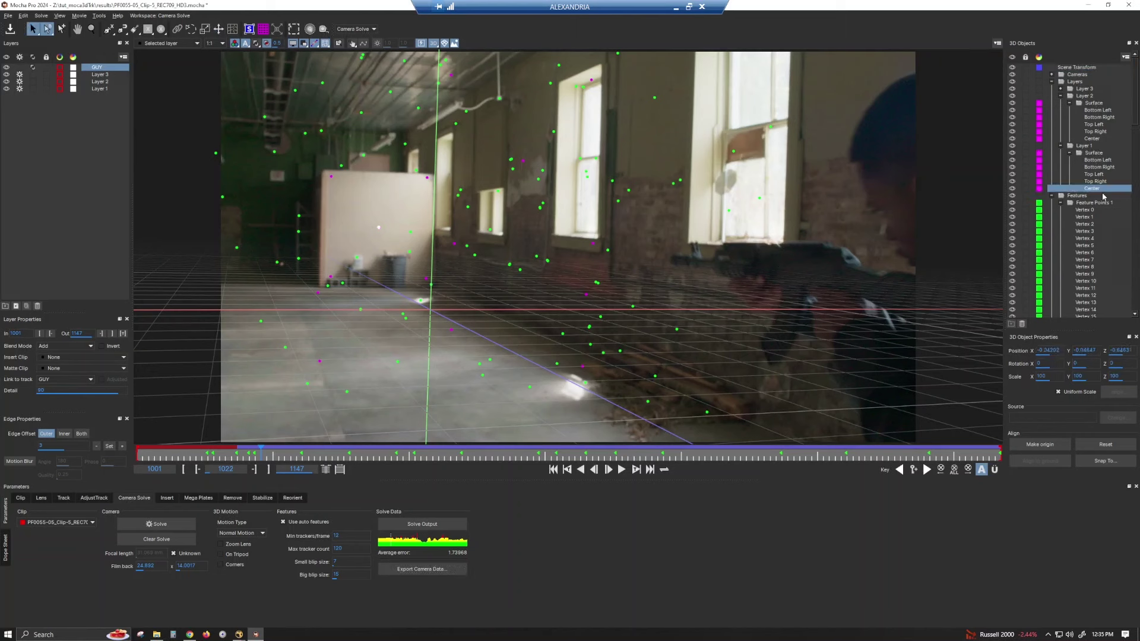
pyautogui.click(1096, 152)
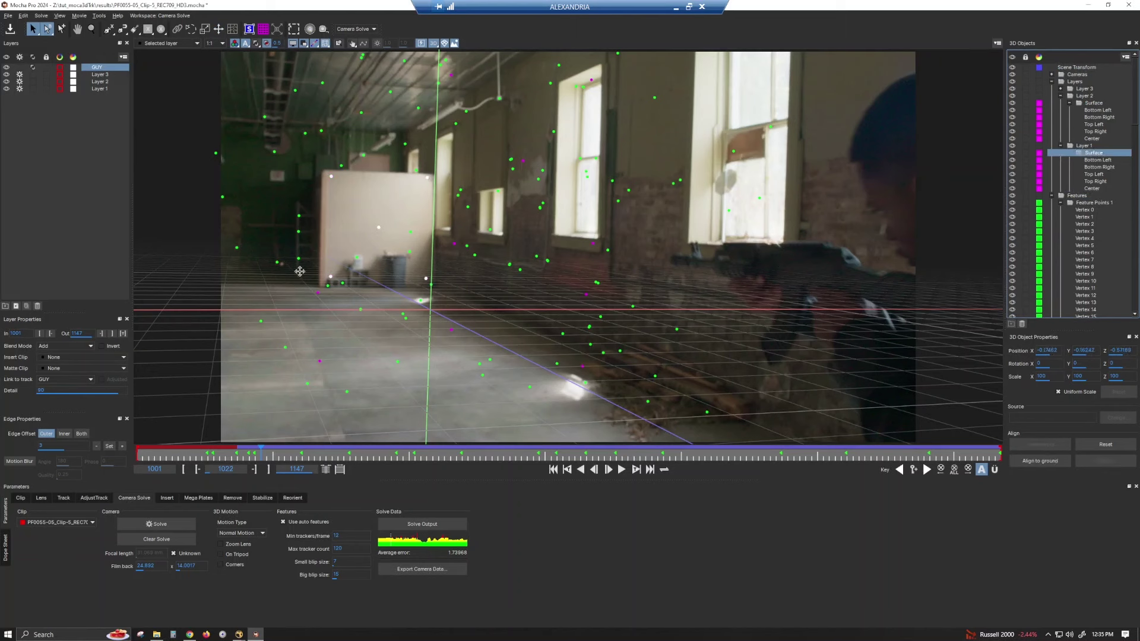
pyautogui.click(446, 567)
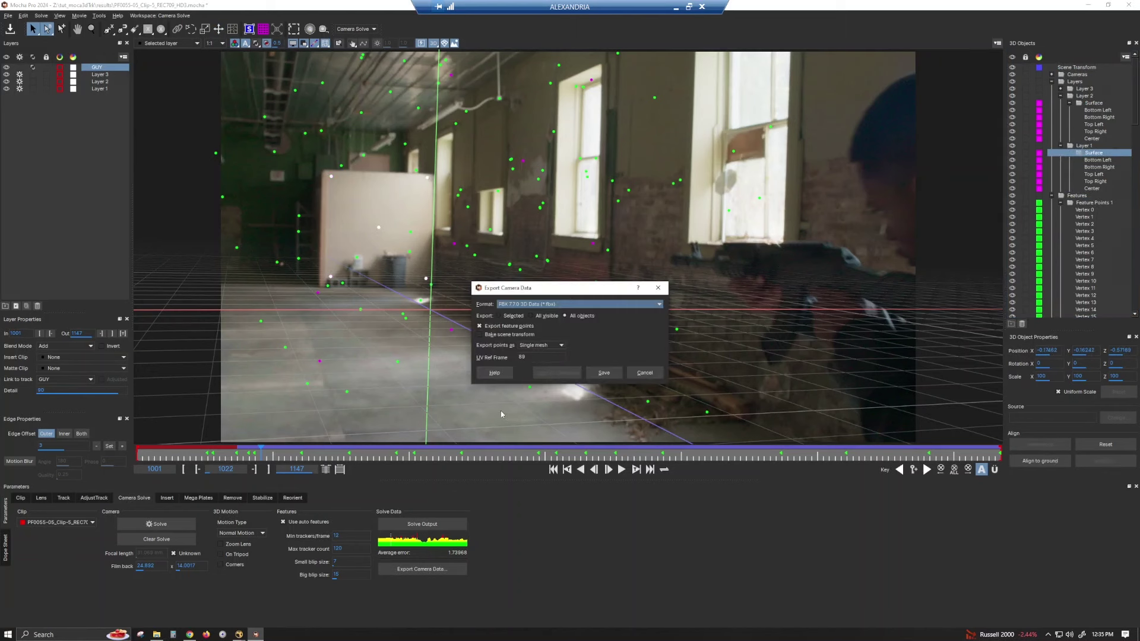
pyautogui.click(511, 316)
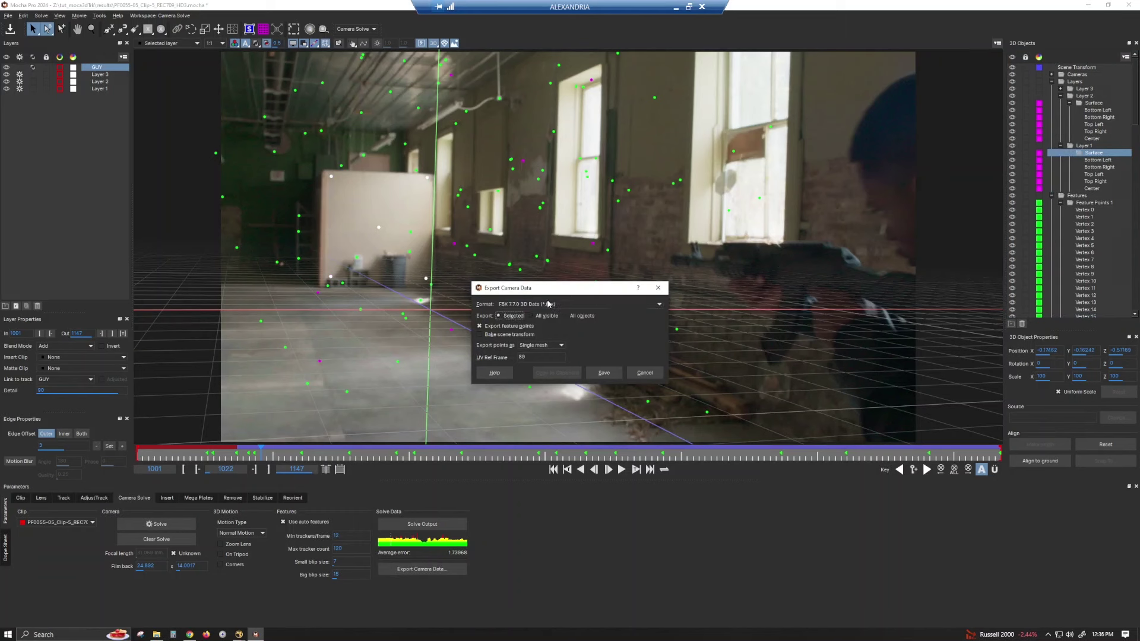
pyautogui.click(547, 304)
pyautogui.click(544, 353)
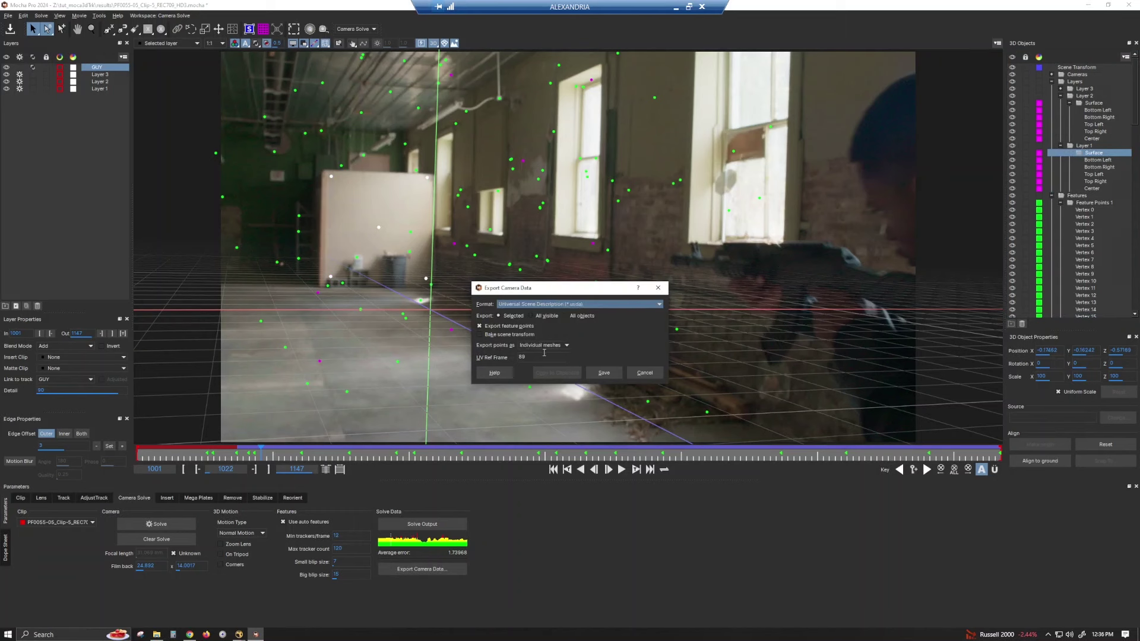
pyautogui.click(604, 372)
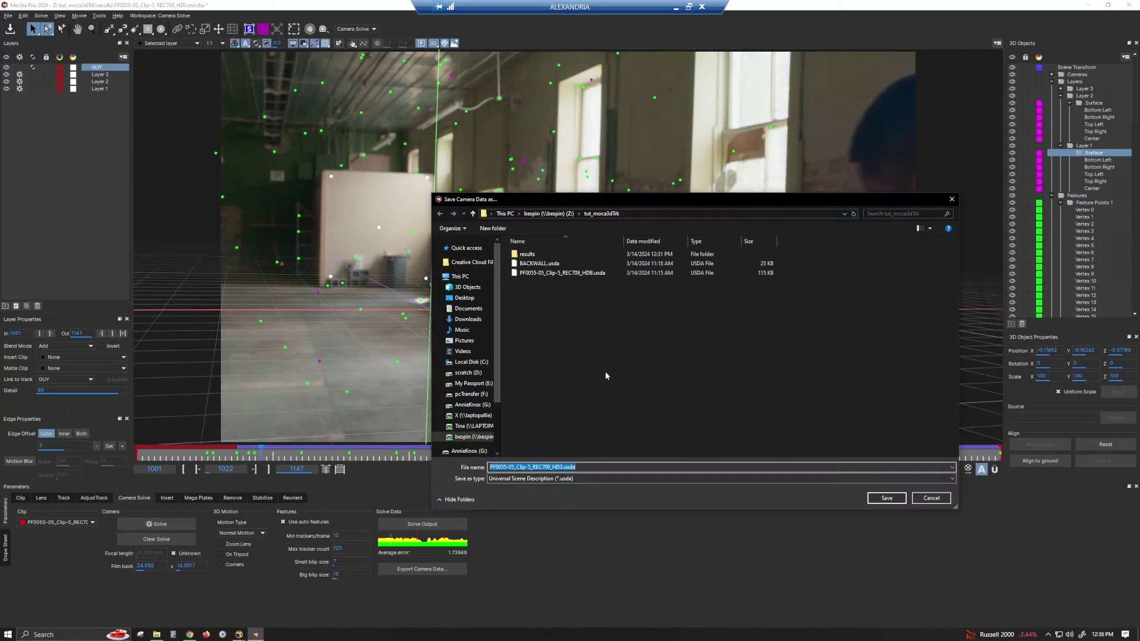
pyautogui.click(555, 263)
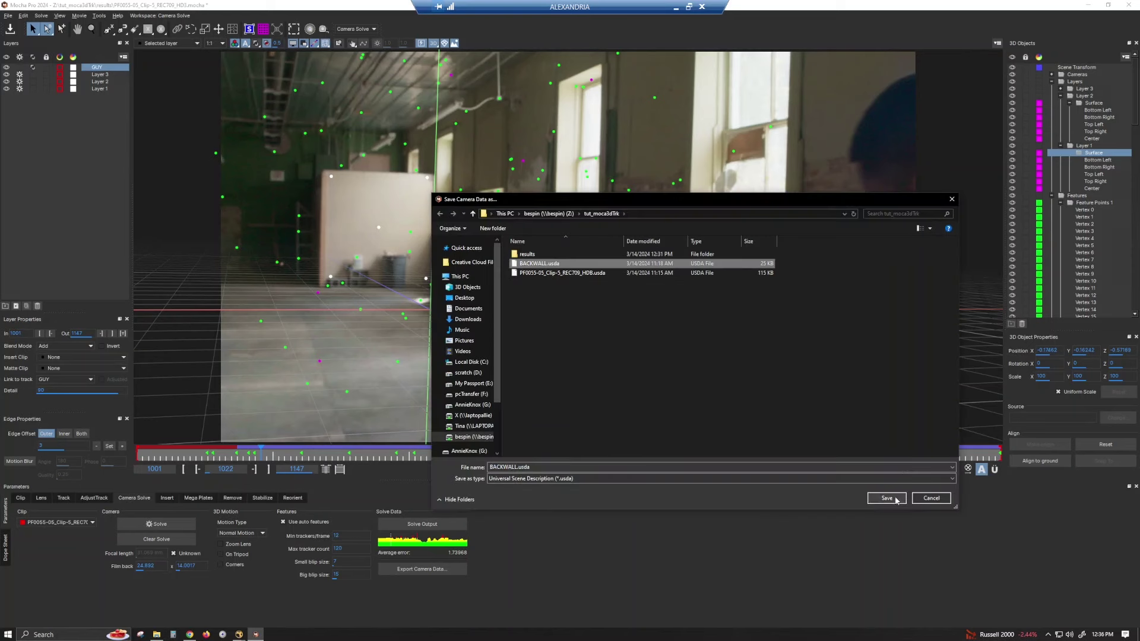
pyautogui.click(886, 497)
pyautogui.click(592, 353)
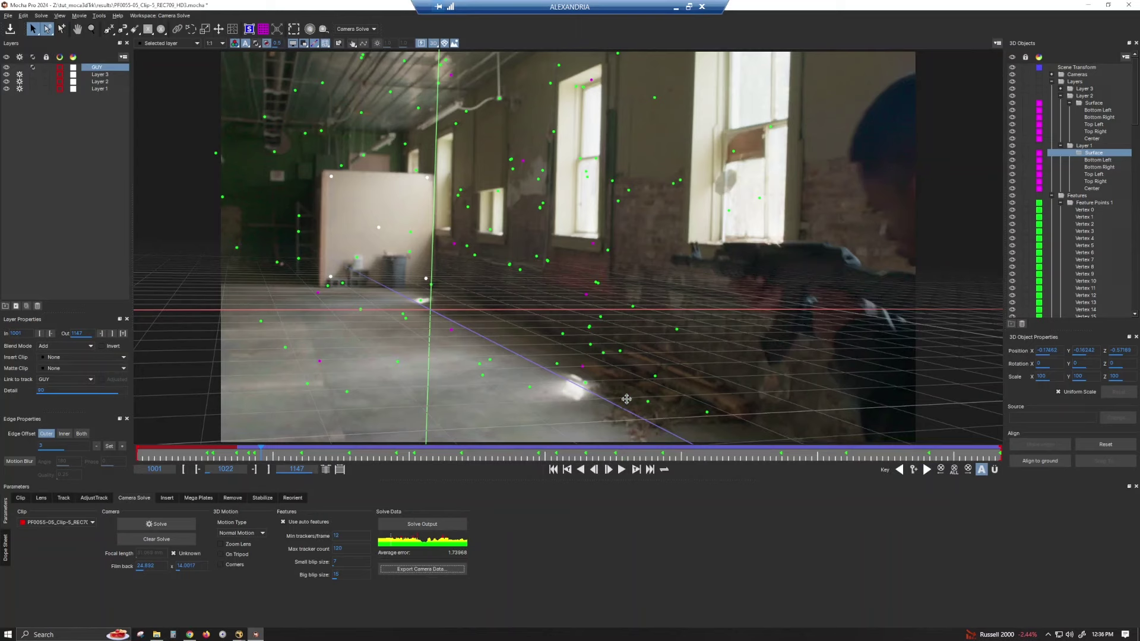
# Switch to the untitled NukeX script and add a ReadGeo node above the ScanlineRender
pyautogui.moveTo(240, 634)
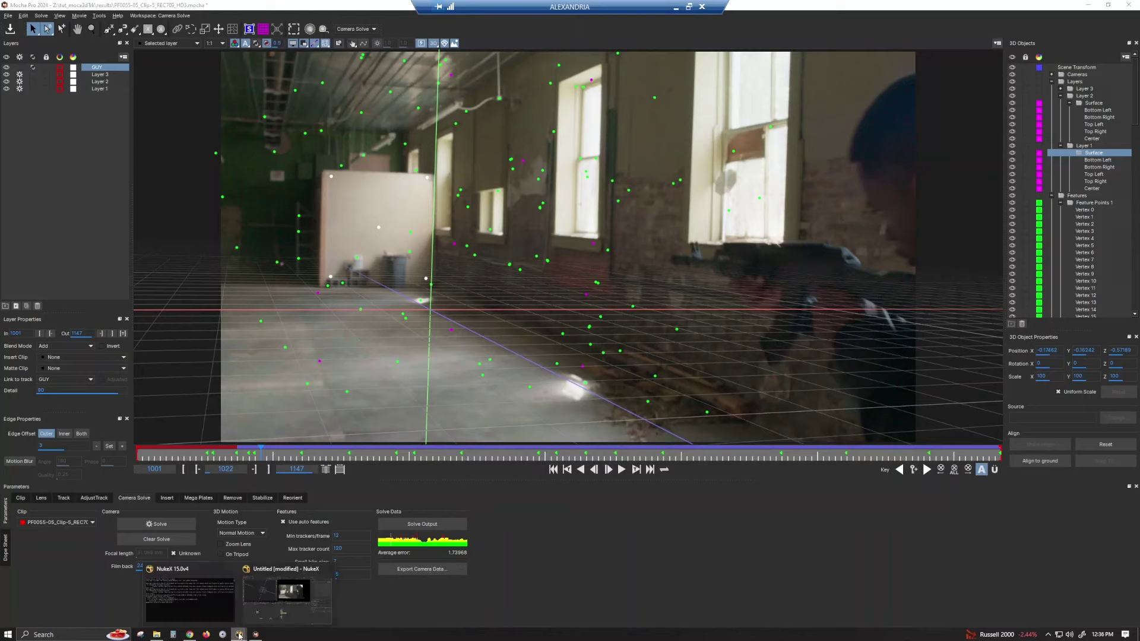
pyautogui.click(311, 604)
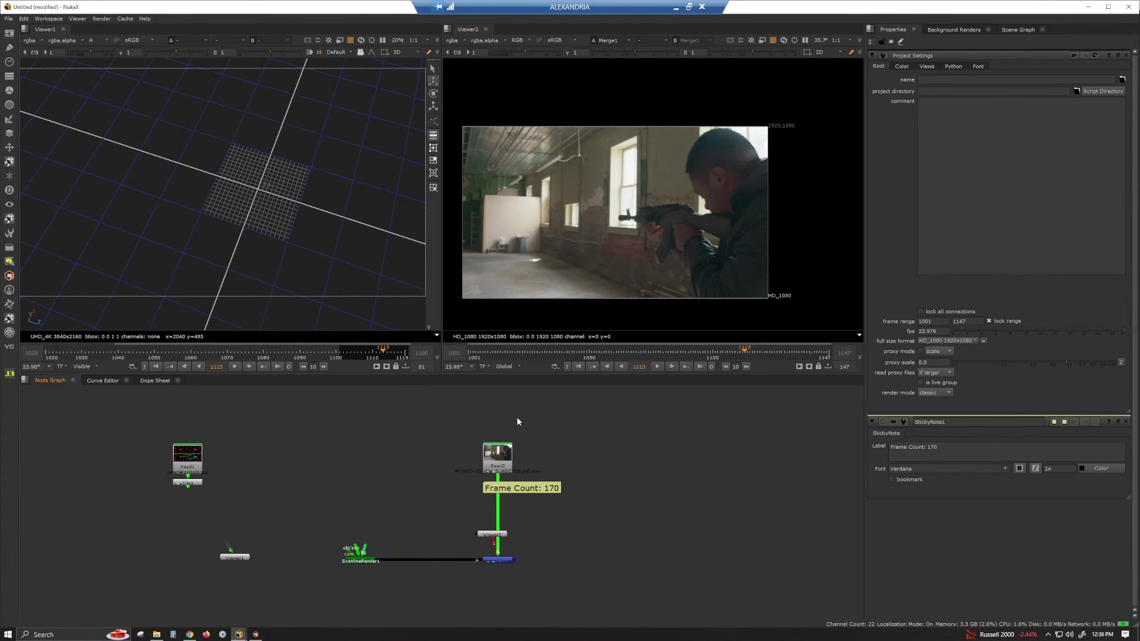
pyautogui.press('Tab')
pyautogui.write('read')
pyautogui.press('Down')
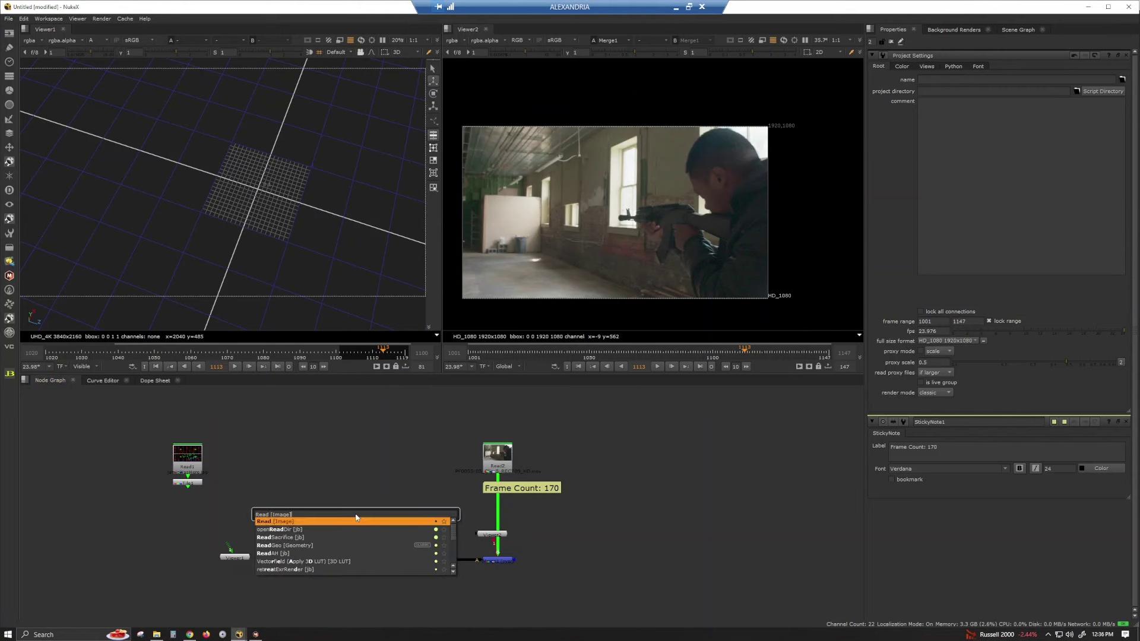
pyautogui.press('Down')
pyautogui.press('Down')
pyautogui.press('Down')
pyautogui.press('Return')
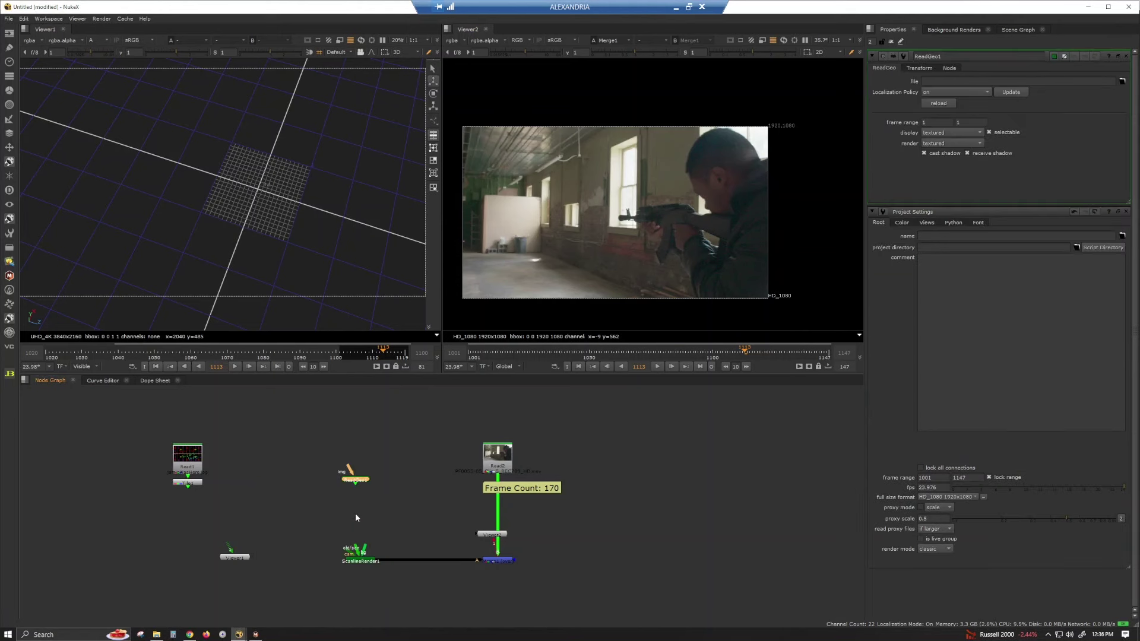
# Load BACKWALL.usda into the ReadGeo as an all-in-one node and view the imported wall points in the 3D viewer
pyautogui.click(1122, 82)
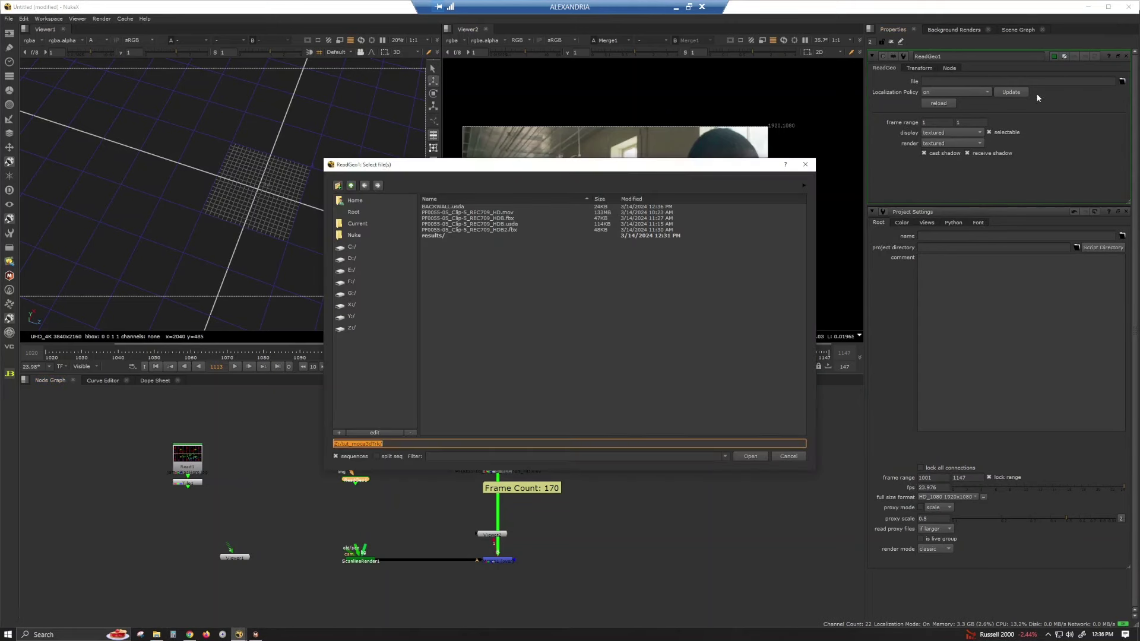
pyautogui.doubleClick(457, 207)
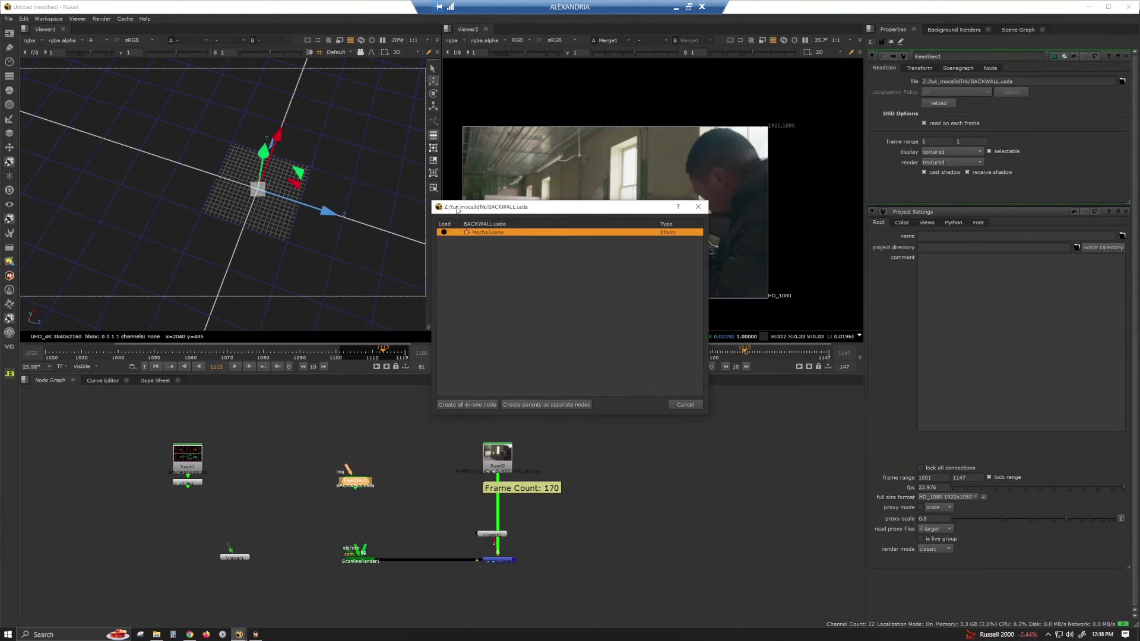
pyautogui.click(479, 405)
pyautogui.scroll(-5, 273, 188)
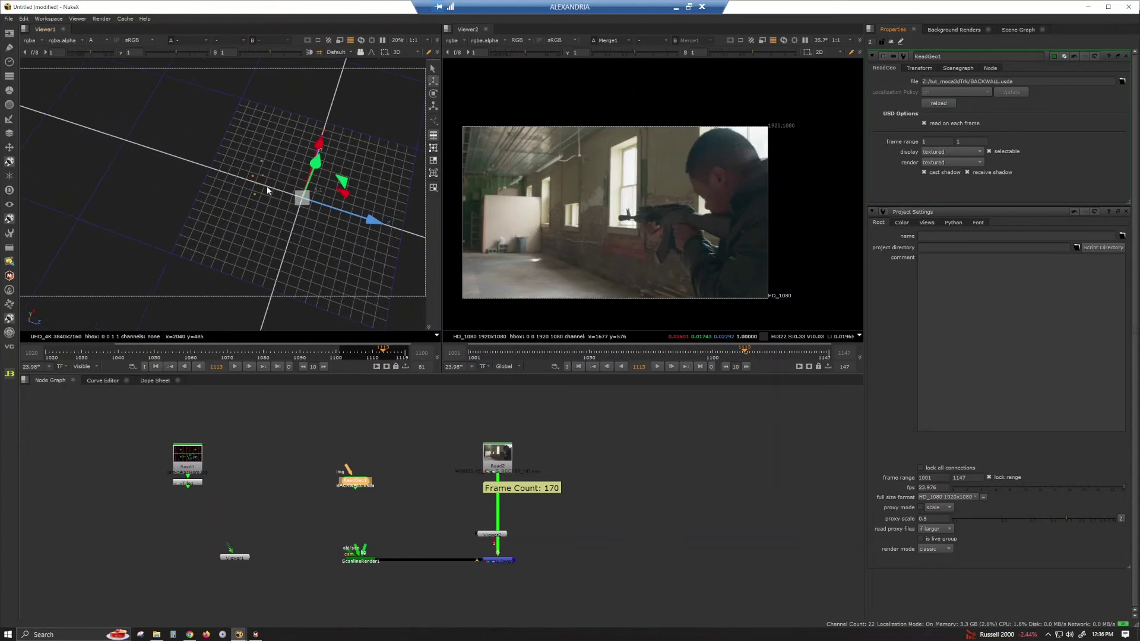
pyautogui.moveTo(204, 217); pyautogui.dragTo(184, 161)
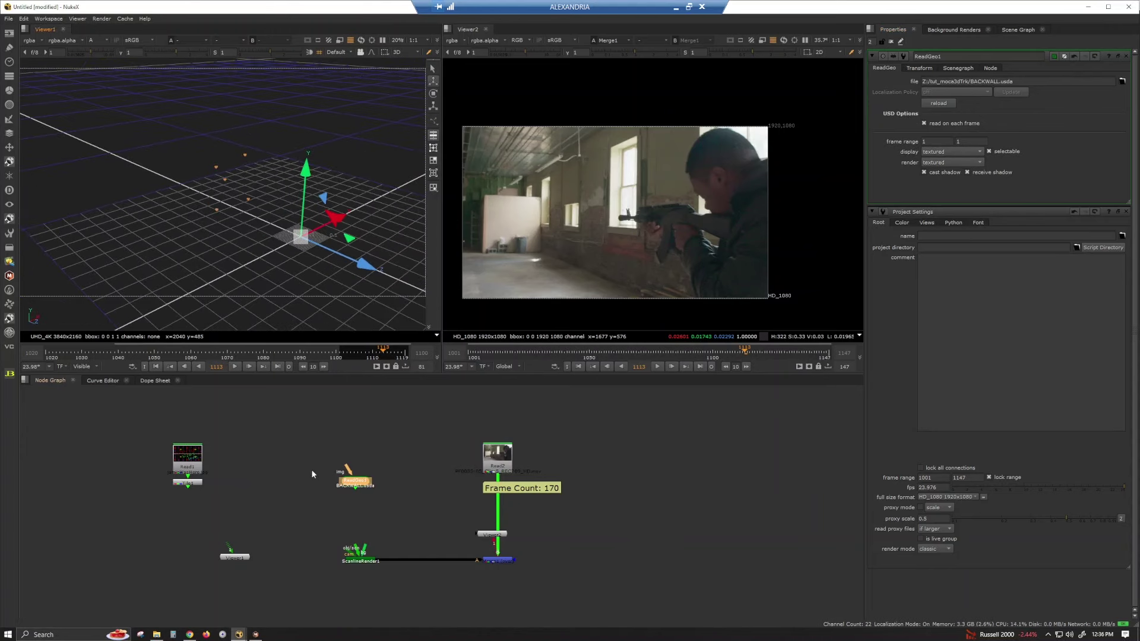
# Add a 3D Classic Camera node and have it read its data from BACKWALL.usda
pyautogui.click(322, 523)
pyautogui.press('f')
pyautogui.press('Tab')
pyautogui.write('camer')
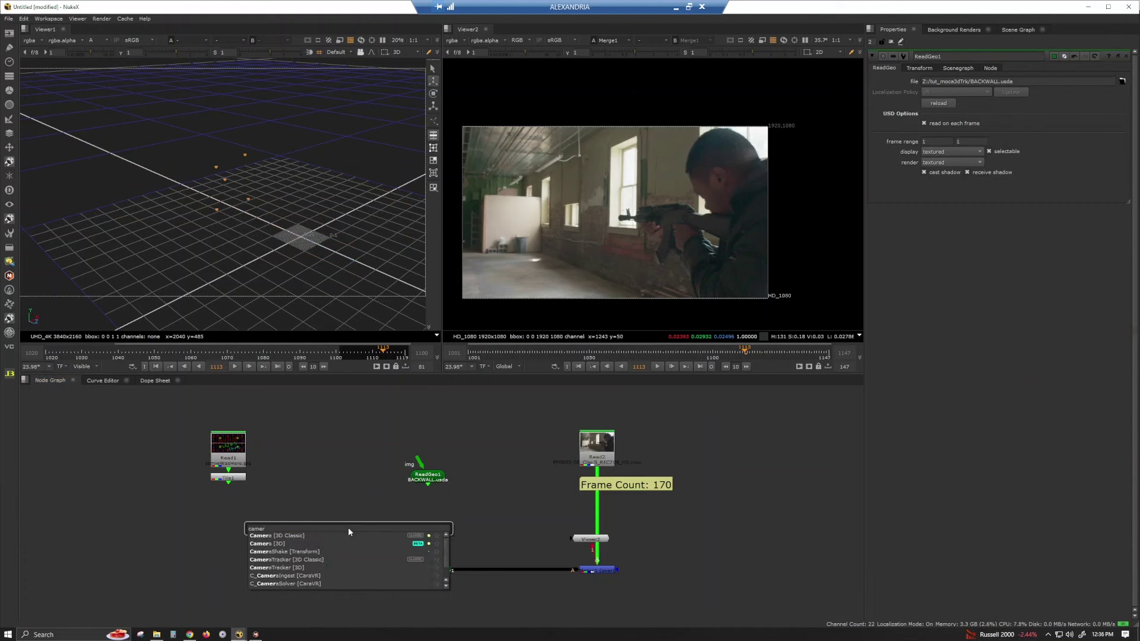
pyautogui.press('Down')
pyautogui.press('Return')
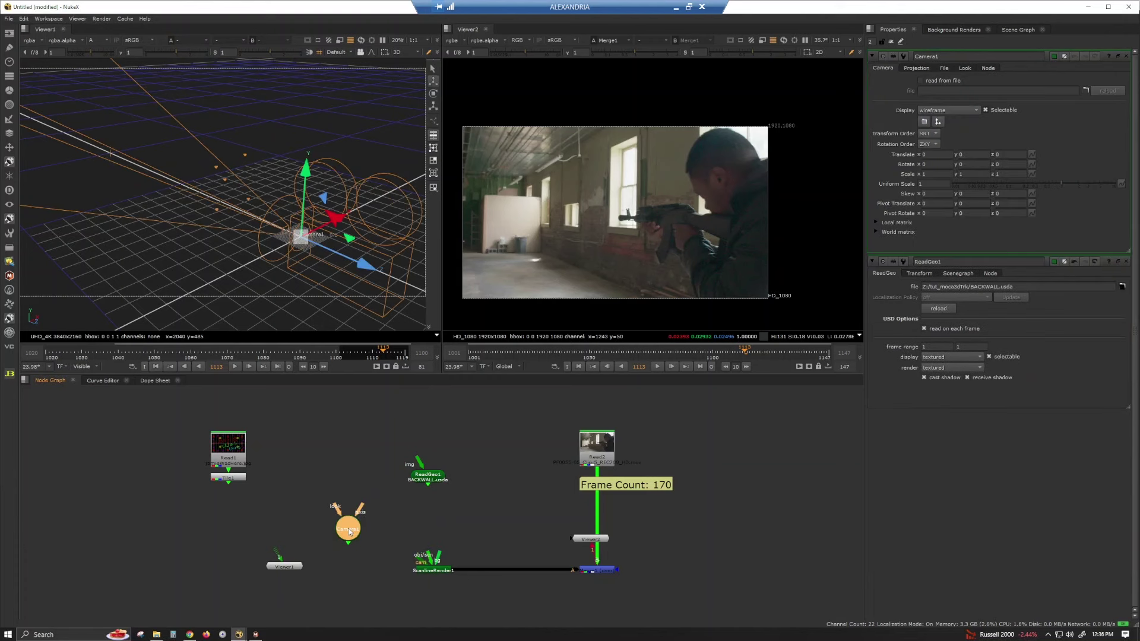
pyautogui.click(957, 85)
pyautogui.click(1086, 90)
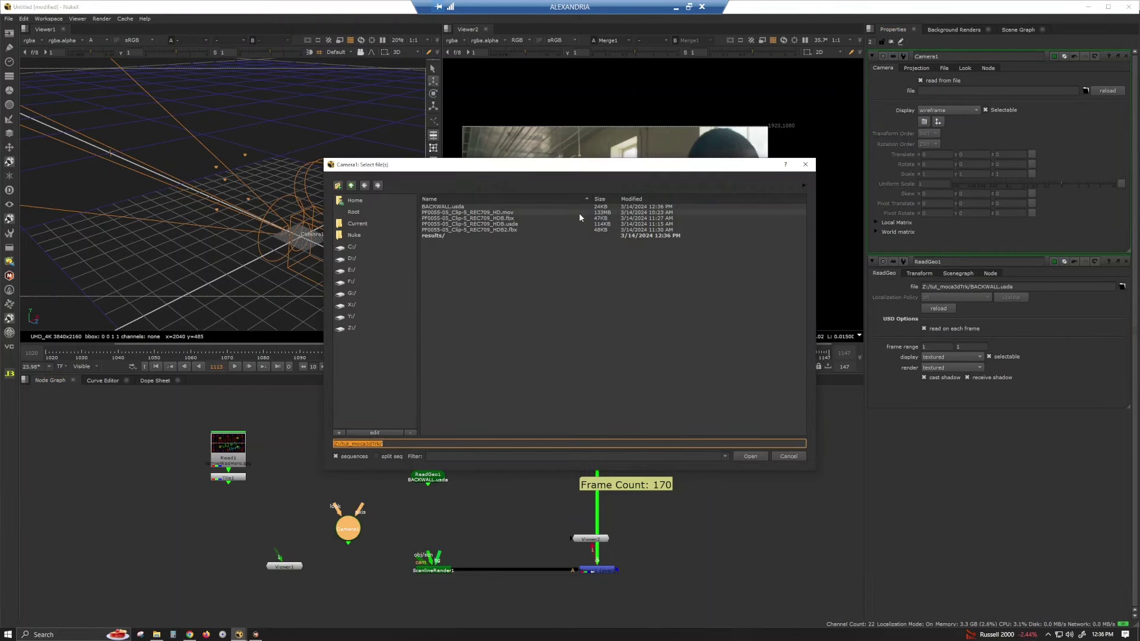
pyautogui.doubleClick(448, 207)
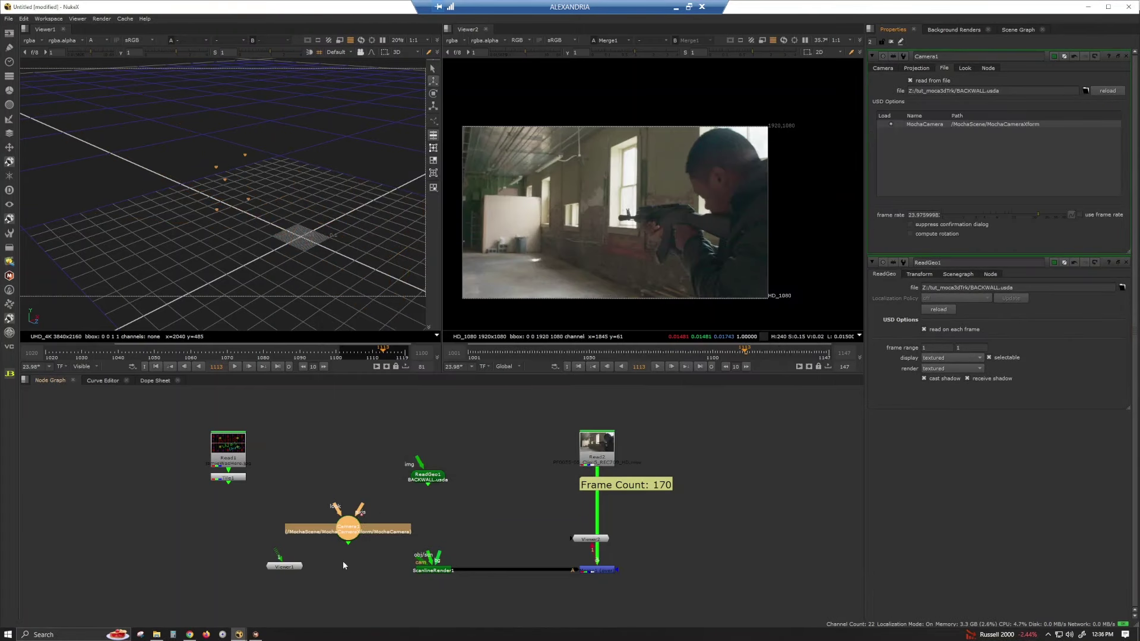
# Connect the ScanlineRender's camera input to the Camera node and its object input to the ReadGeo node
pyautogui.click(412, 558)
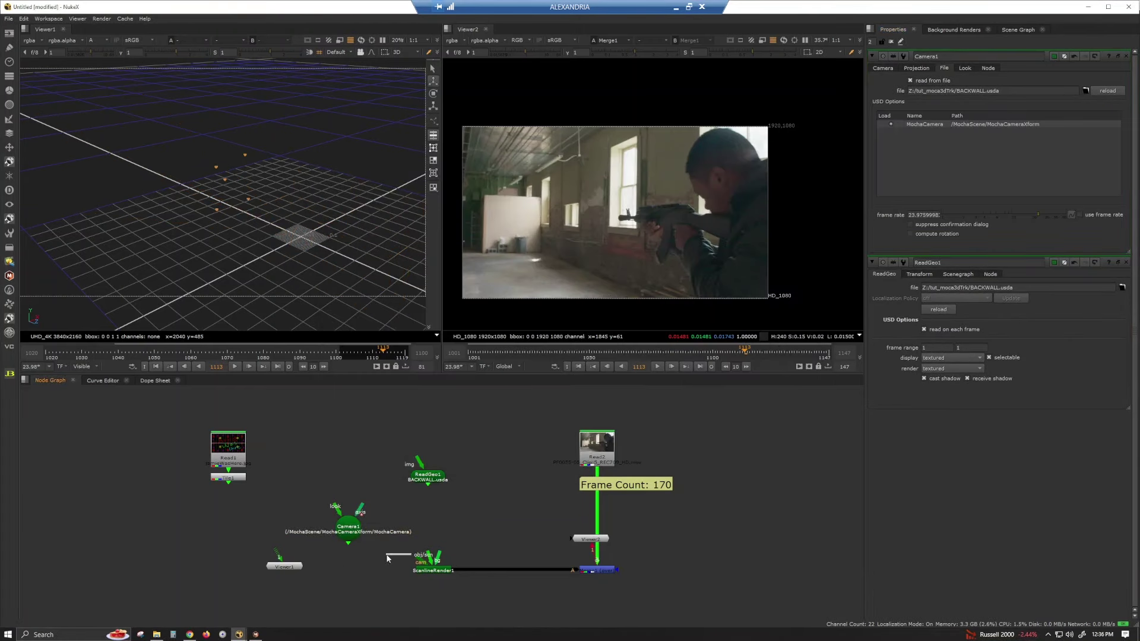
pyautogui.moveTo(349, 528); pyautogui.dragTo(349, 568)
pyautogui.moveTo(430, 558); pyautogui.dragTo(427, 475)
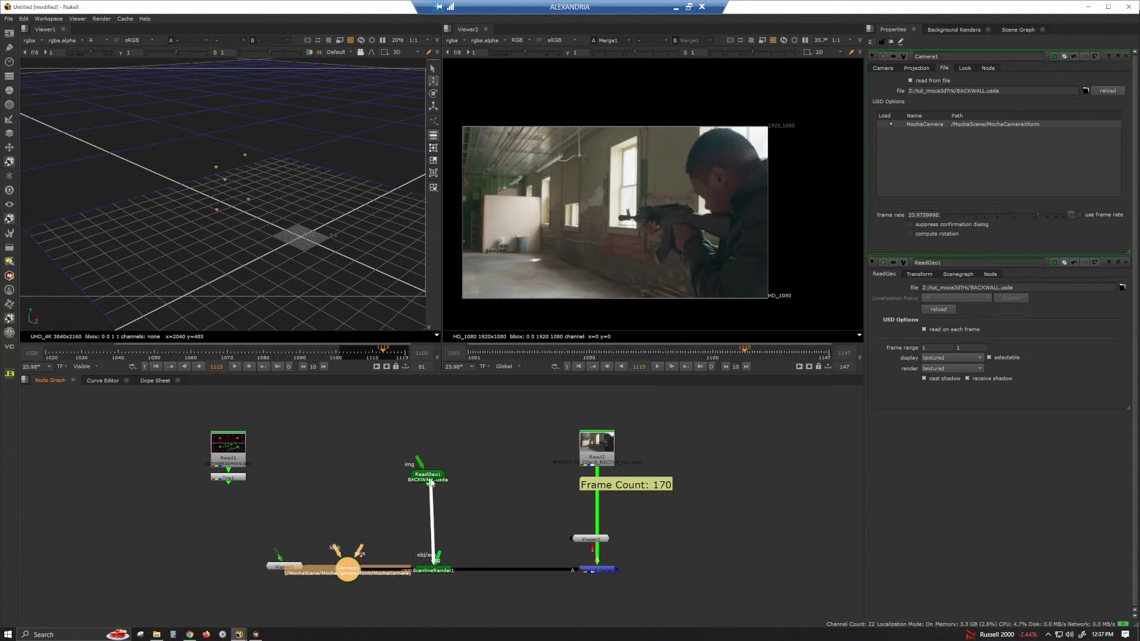
# Insert a 3D Classic Scene node between the ReadGeo and the ScanlineRender
pyautogui.click(411, 501)
pyautogui.press('Tab')
pyautogui.write('sc')
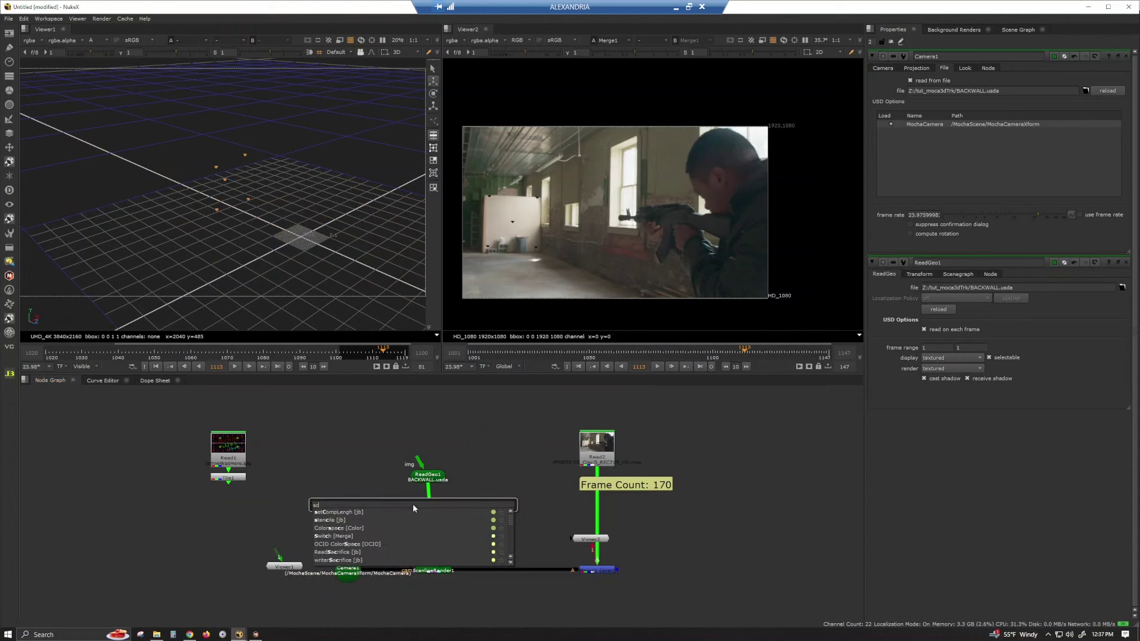
pyautogui.write('ene [3D Classic')
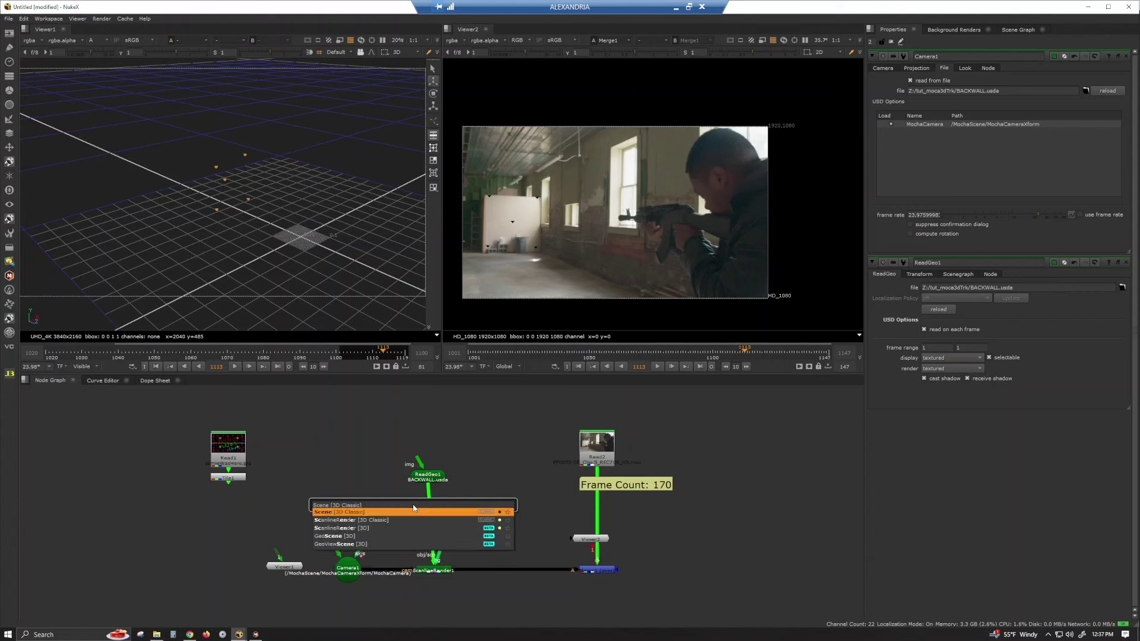
pyautogui.press('Return')
pyautogui.moveTo(405, 508); pyautogui.dragTo(430, 521)
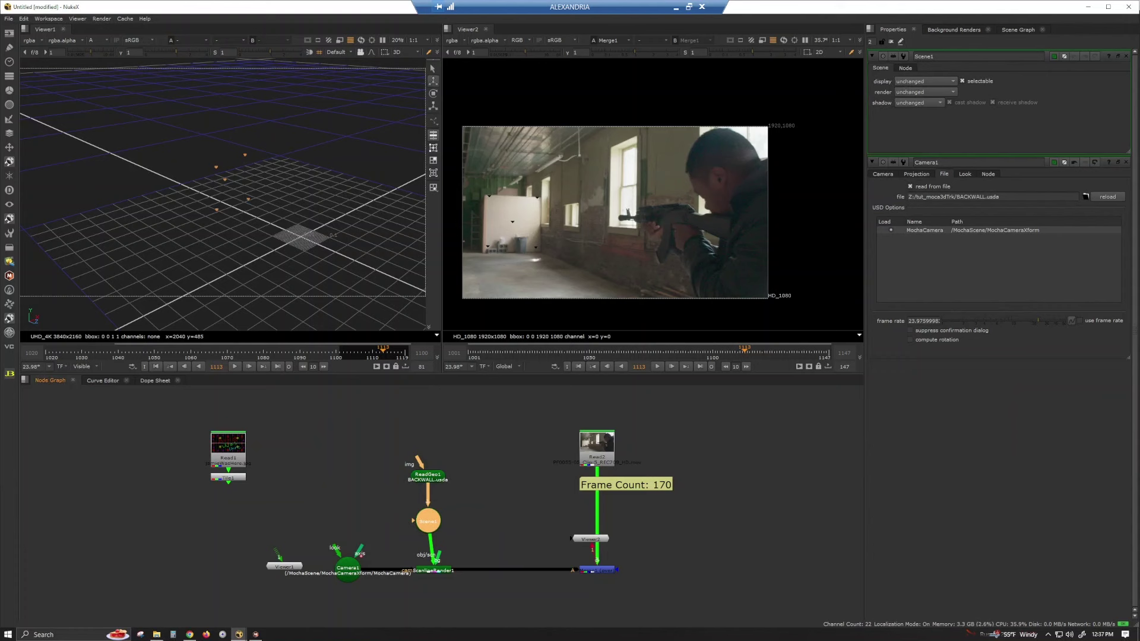
# Add a Card geometry node beside the Read1 branch
pyautogui.click(282, 457)
pyautogui.press('Tab')
pyautogui.write('card')
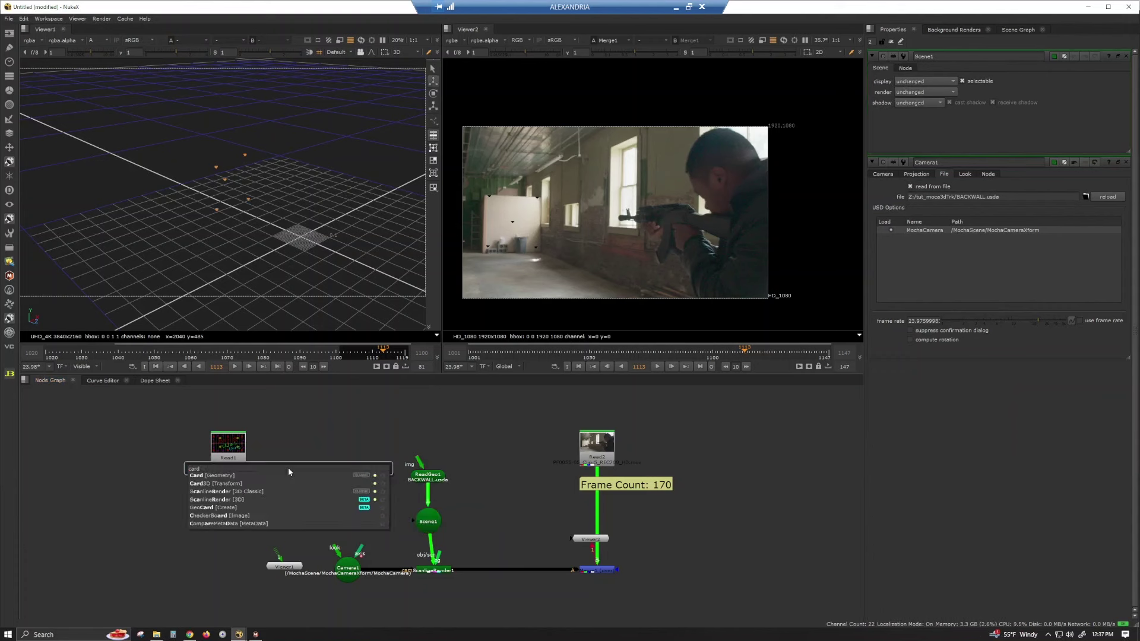
pyautogui.press('Down')
pyautogui.press('Return')
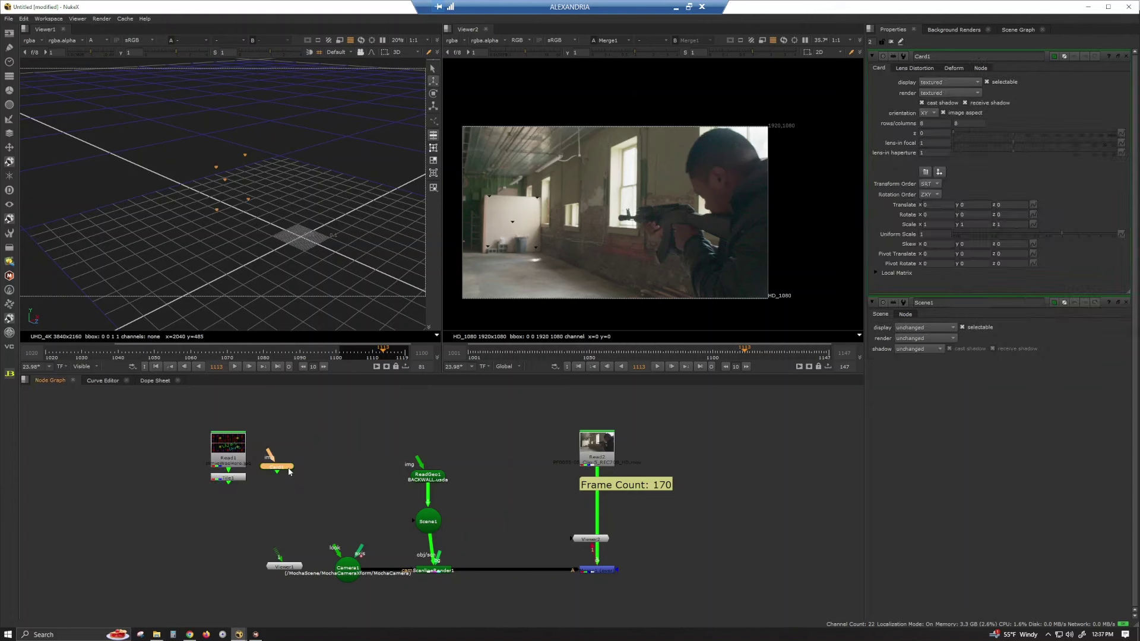
# Move the card onto the wall points at Y 0.12 and about Z -0.521, and set its uniform scale to 0.3
pyautogui.moveTo(370, 264); pyautogui.dragTo(230, 202)
pyautogui.moveTo(231, 132); pyautogui.dragTo(237, 111)
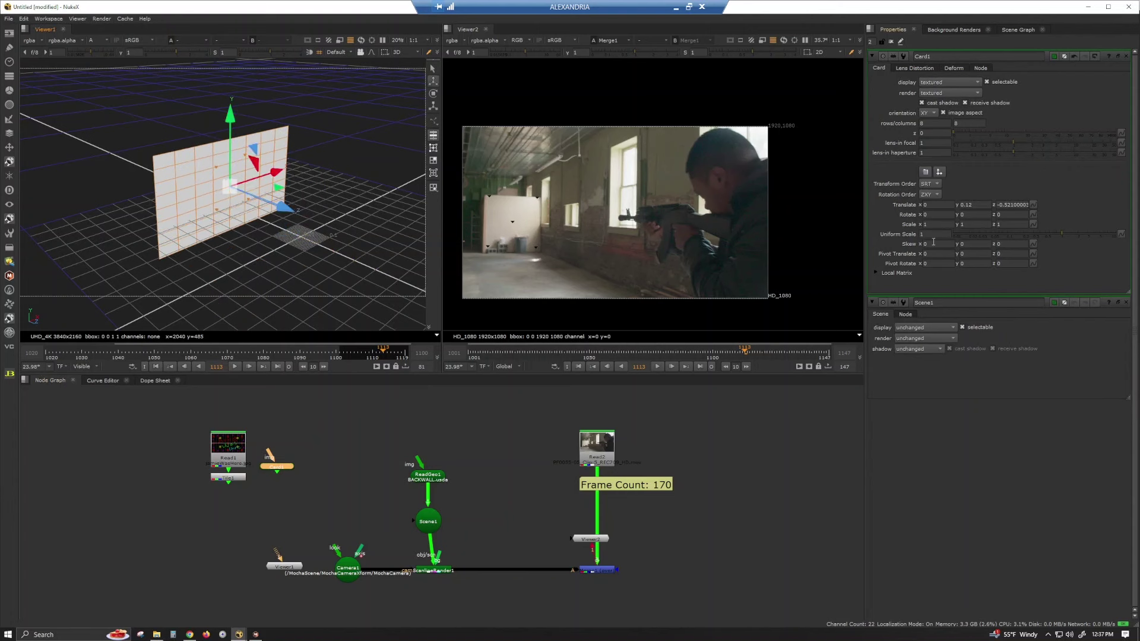
pyautogui.write('0.3')
pyautogui.press('Return')
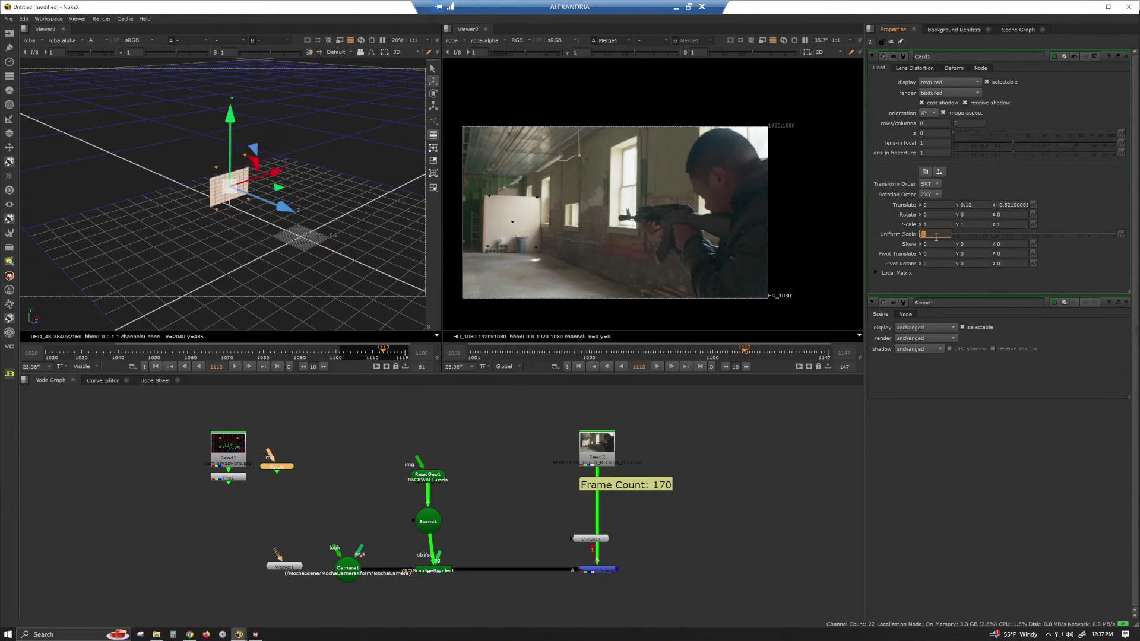
# Connect the card's image input to the node below Read1, and feed the card into the Scene node as its second input
pyautogui.moveTo(269, 455); pyautogui.dragTo(235, 482)
pyautogui.scroll(5, 220, 201)
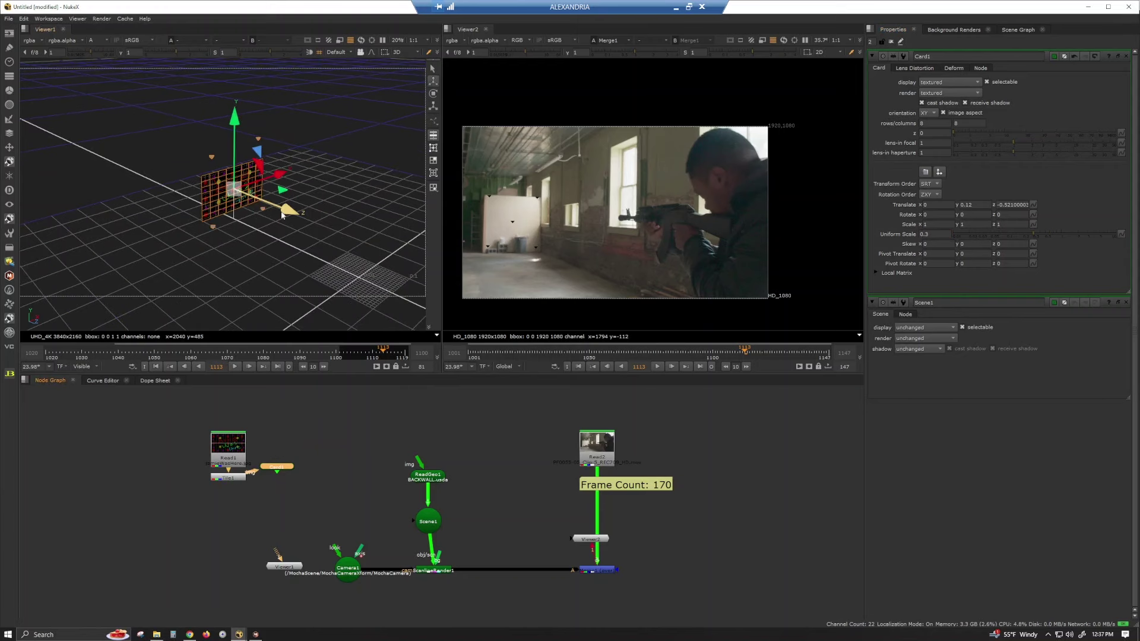
pyautogui.scroll(4, 257, 210)
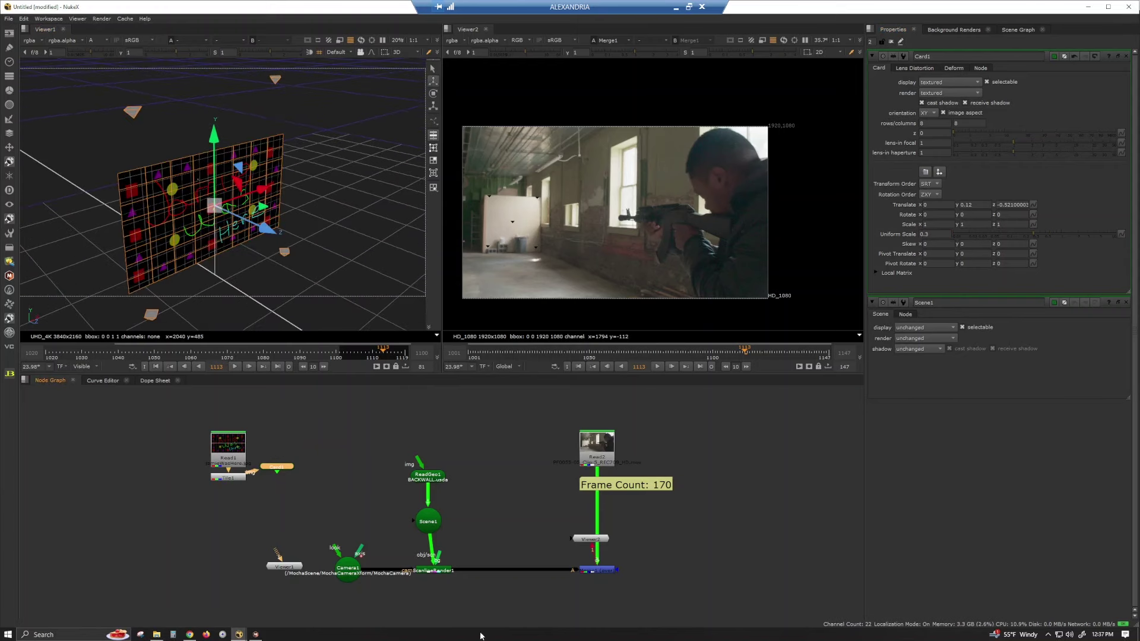
pyautogui.moveTo(415, 519); pyautogui.dragTo(276, 467)
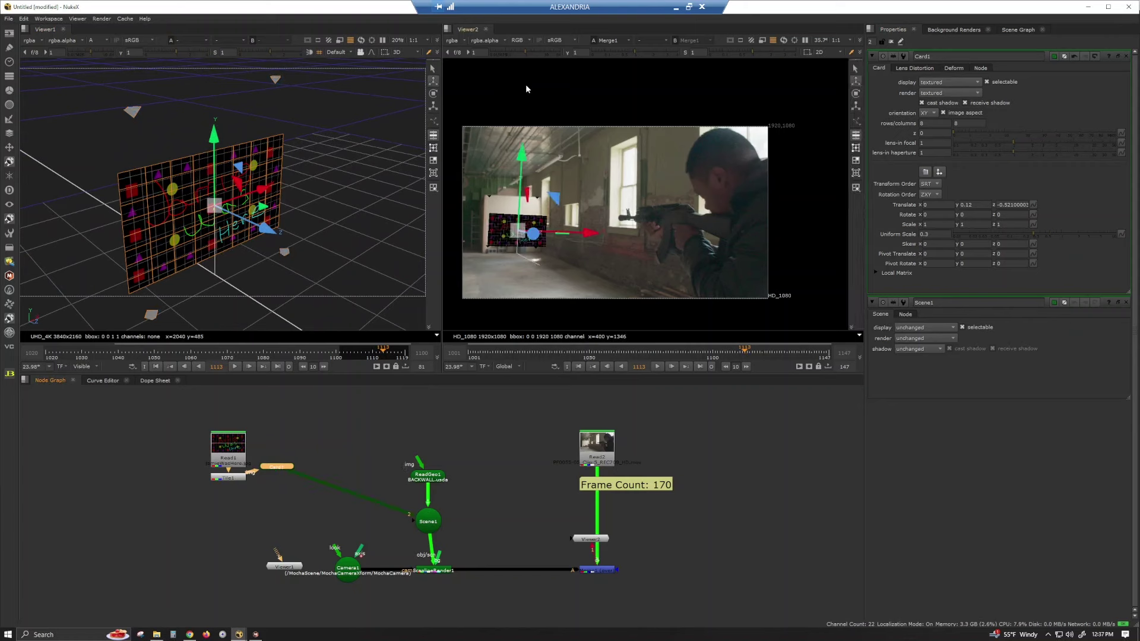
# Raise the card on the back wall to Y 0.176 and inspect its placement in the composite
pyautogui.moveTo(523, 155); pyautogui.dragTo(523, 147)
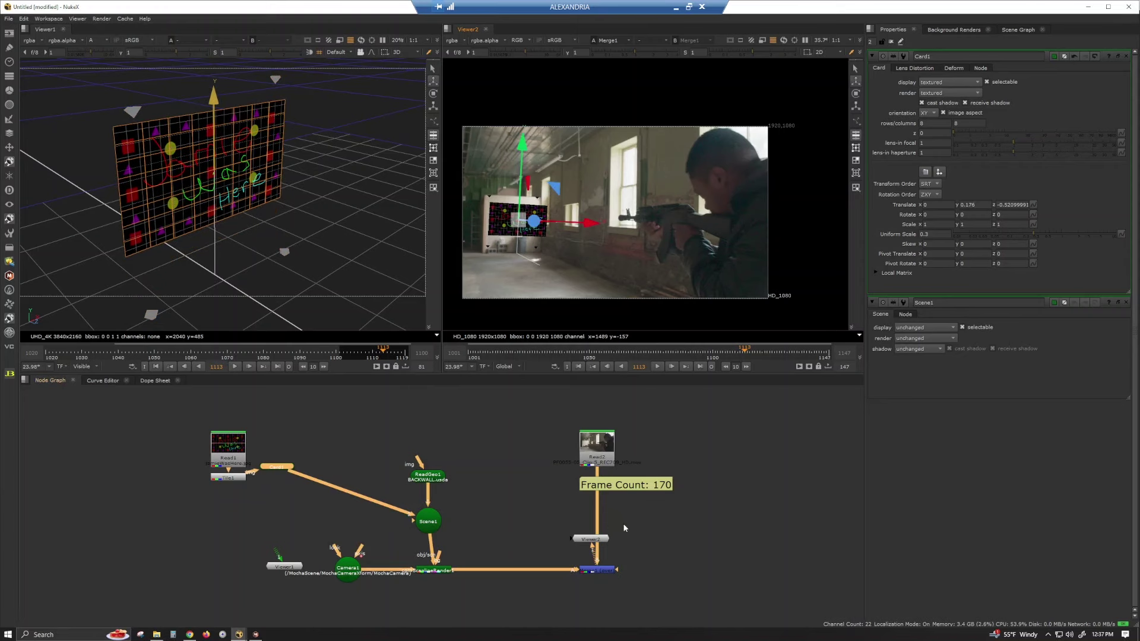
pyautogui.click(601, 573)
pyautogui.scroll(4, 613, 186)
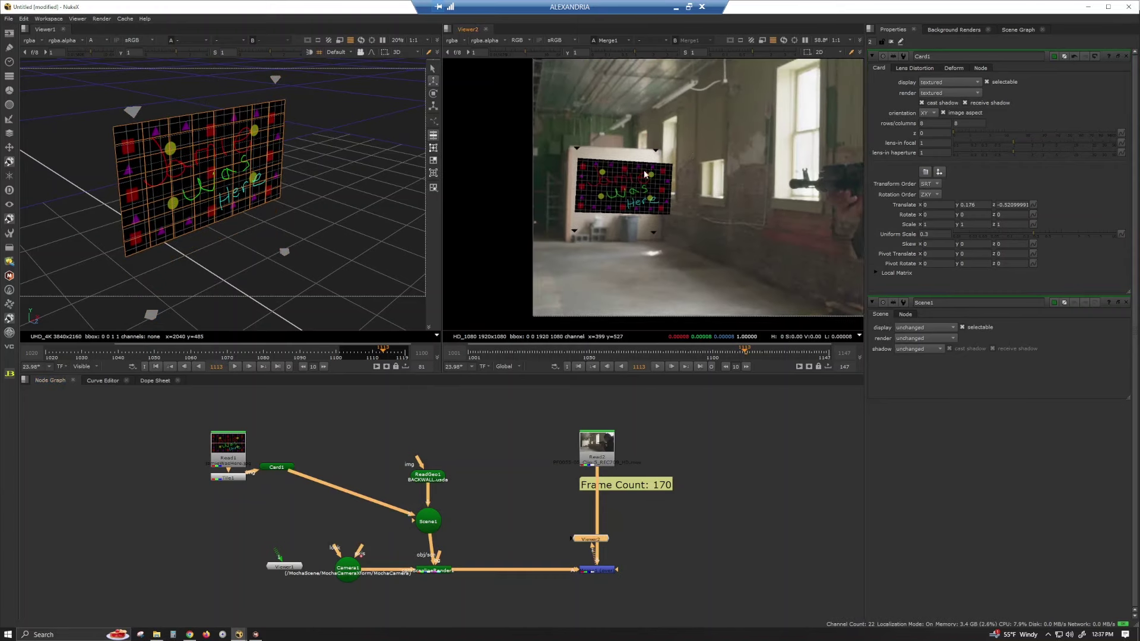
pyautogui.scroll(-1, 578, 311)
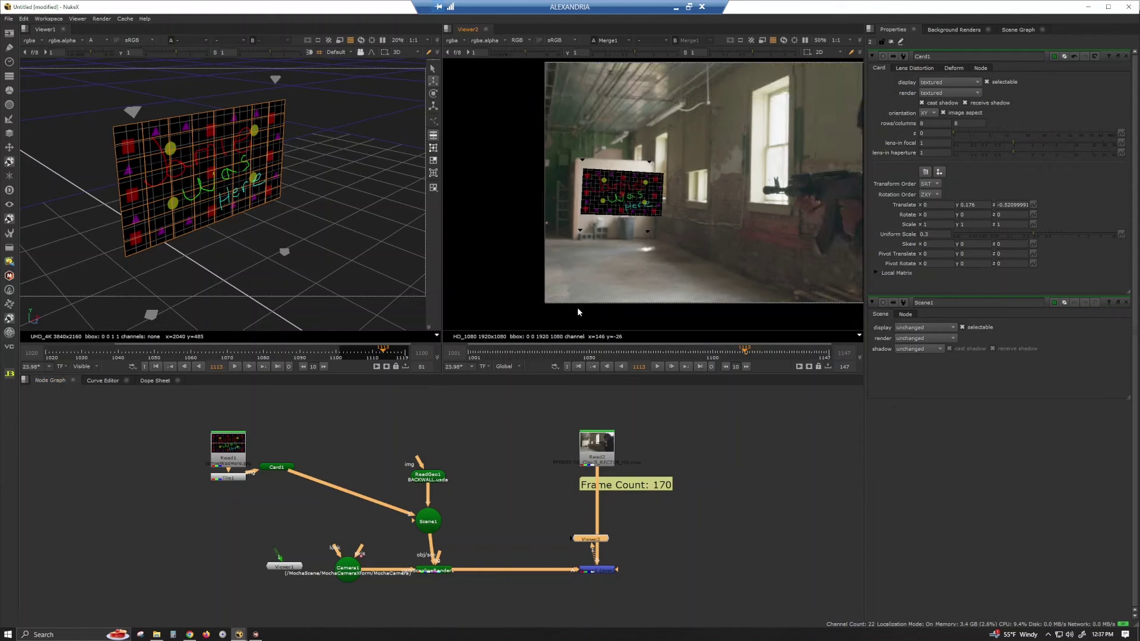
# Go to the first frame, 1001, and open Camera1's animation in the Dope Sheet
pyautogui.click(577, 367)
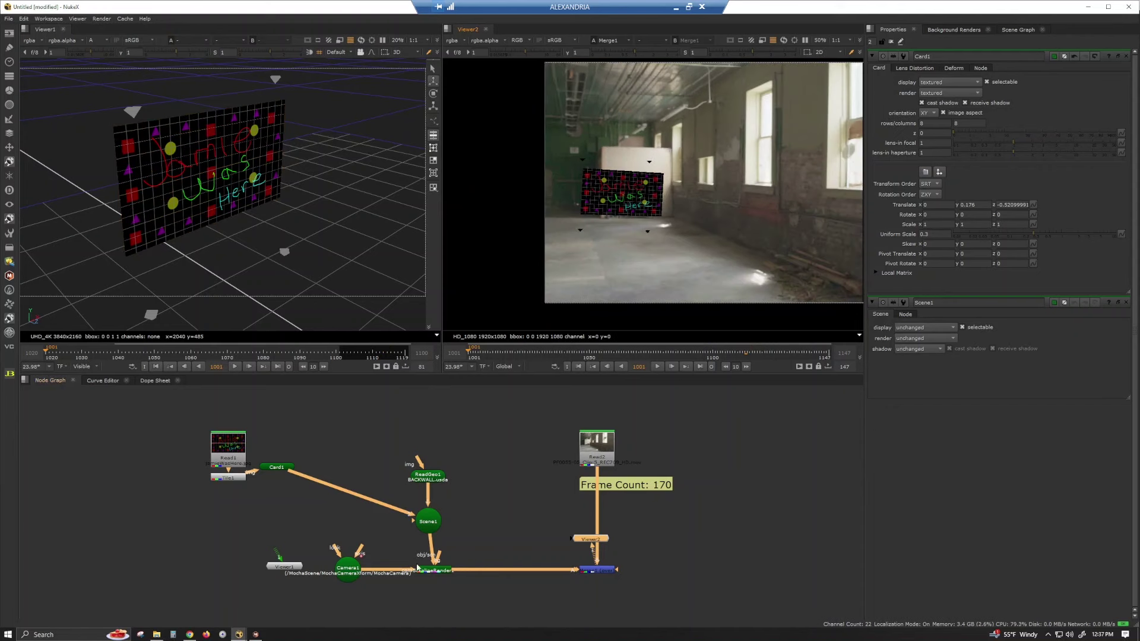
pyautogui.click(335, 570)
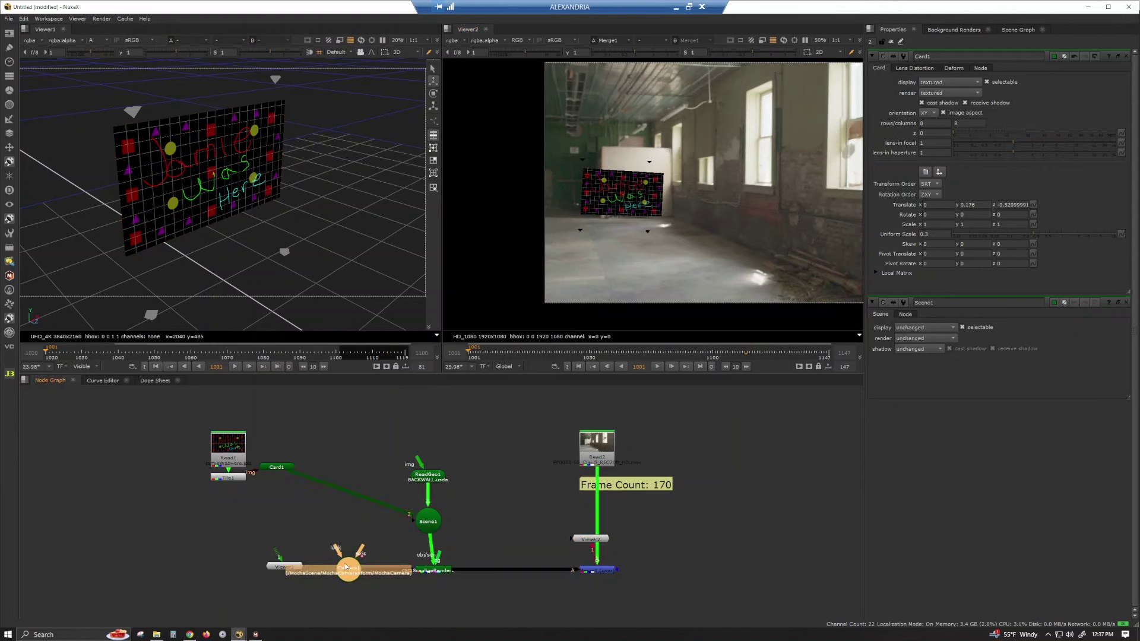
pyautogui.doubleClick(347, 570)
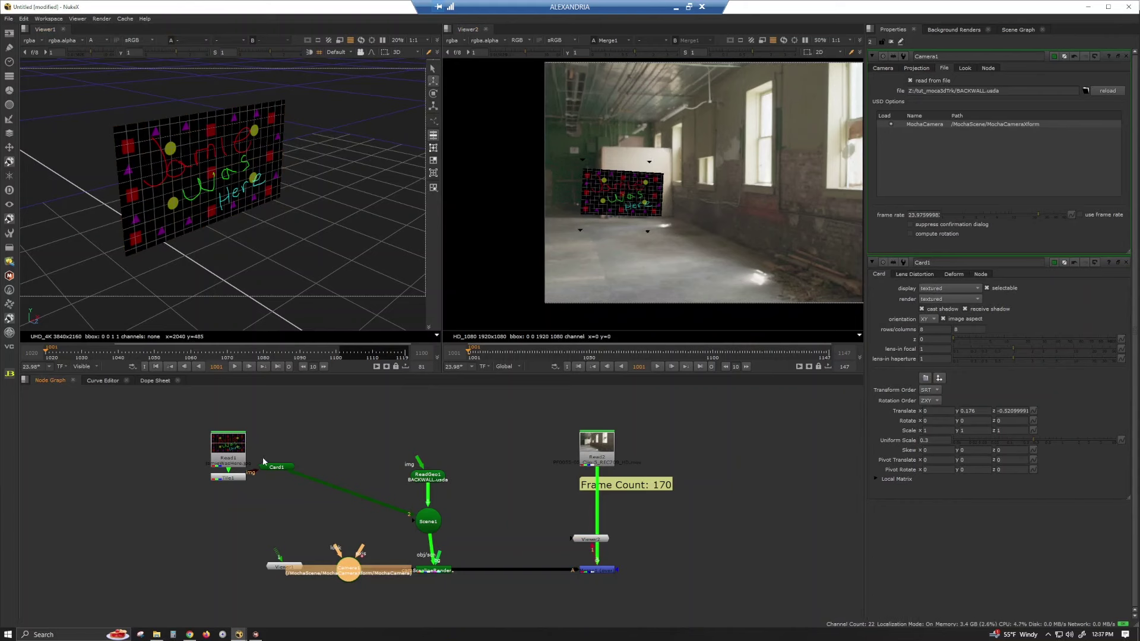
pyautogui.click(156, 382)
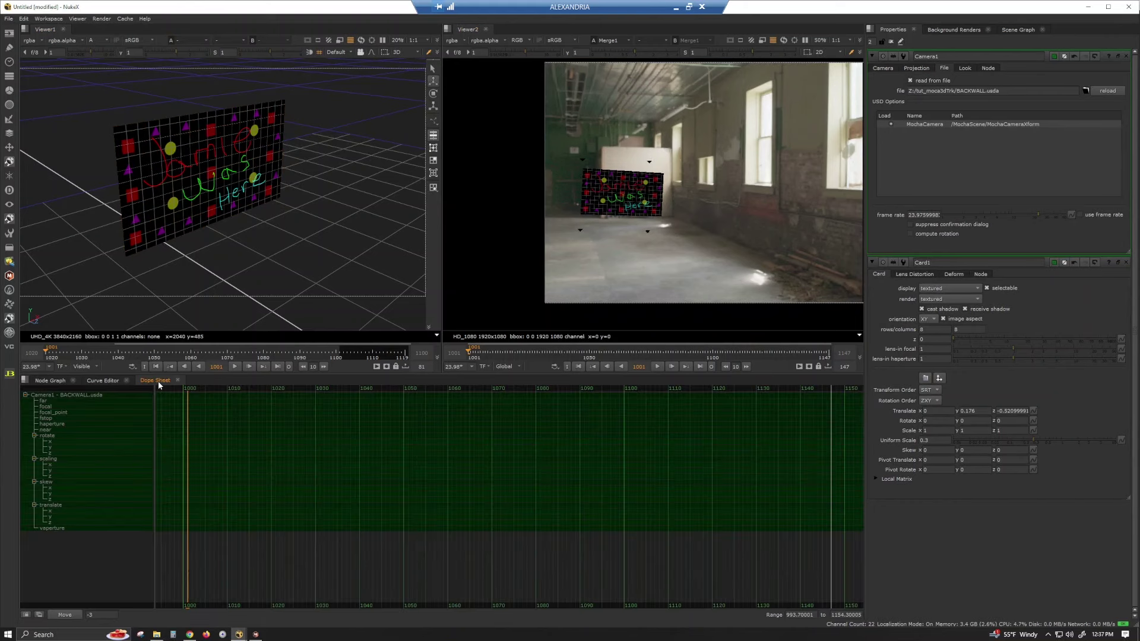
pyautogui.scroll(-10, 342, 475)
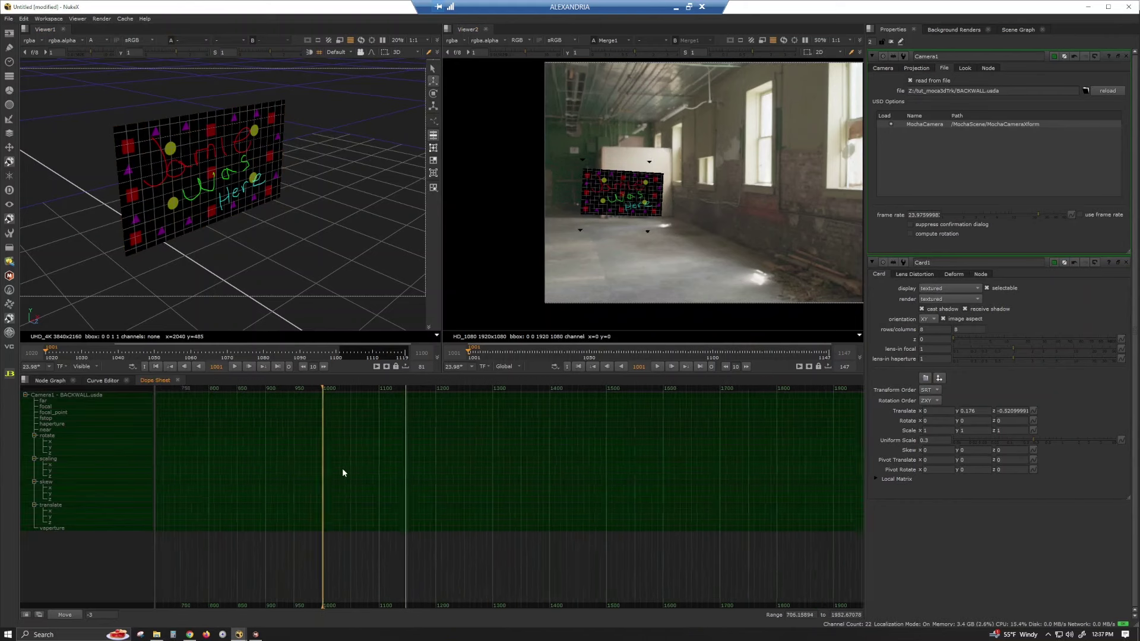
# Select all of Camera1's keyframes and shift them in time so the first key falls on frame 1001
pyautogui.moveTo(504, 579); pyautogui.dragTo(273, 403)
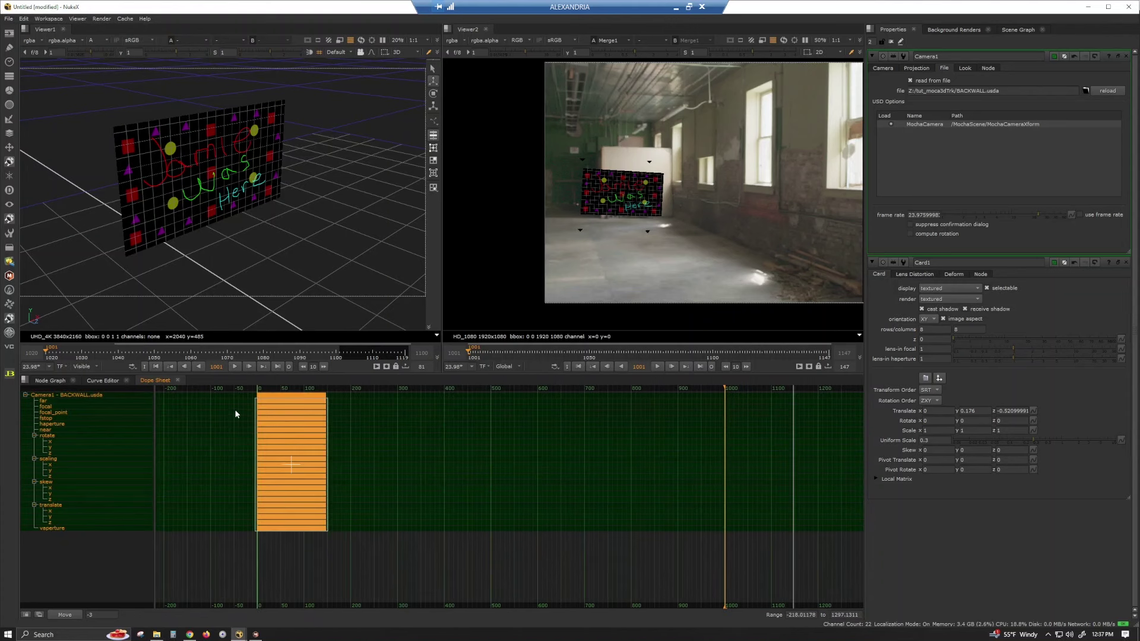
pyautogui.moveTo(289, 470); pyautogui.dragTo(753, 454)
pyautogui.press('f')
pyautogui.scroll(3, 298, 457)
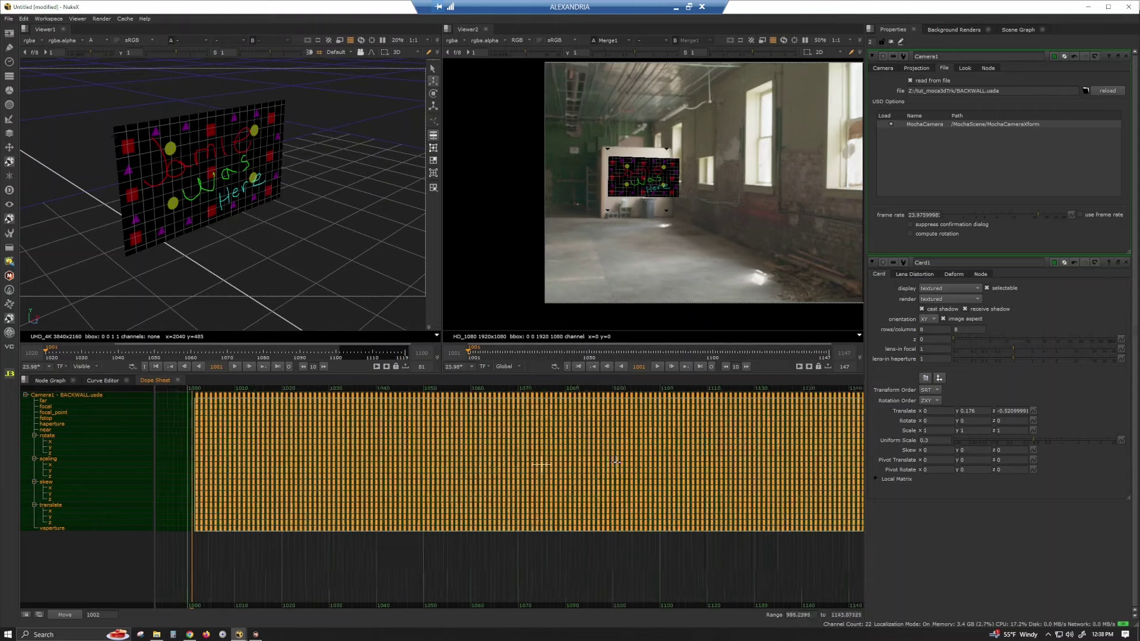
pyautogui.moveTo(200, 443); pyautogui.dragTo(532, 439)
pyautogui.scroll(3, 564, 430)
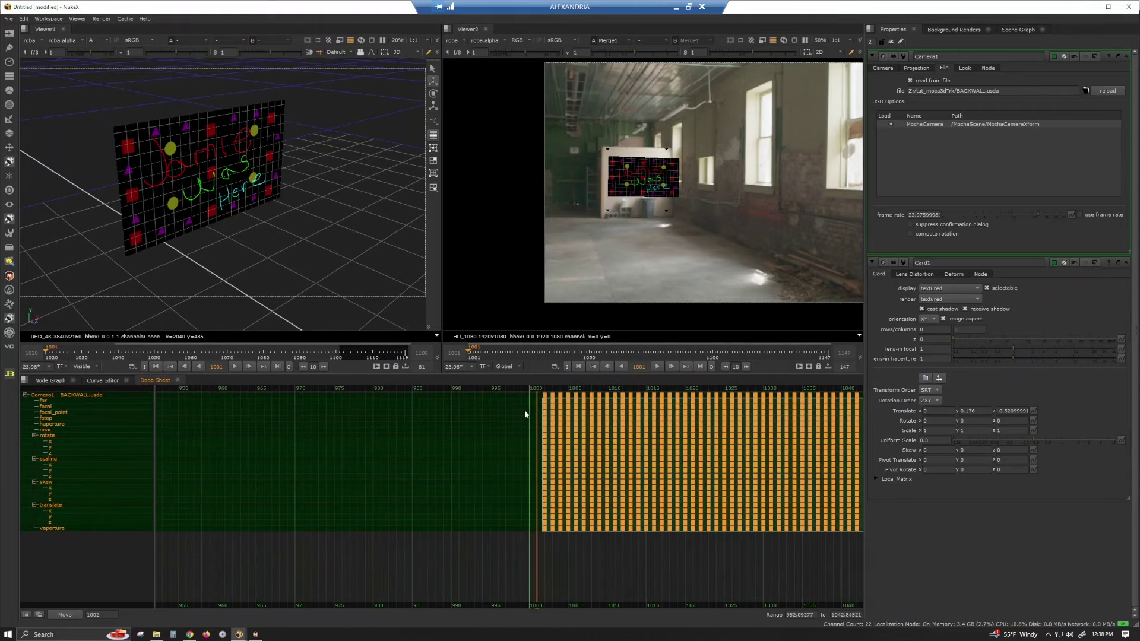
pyautogui.scroll(2, 571, 427)
pyautogui.click(501, 389)
pyautogui.moveTo(501, 390); pyautogui.dragTo(494, 392)
pyautogui.moveTo(579, 437); pyautogui.dragTo(551, 435)
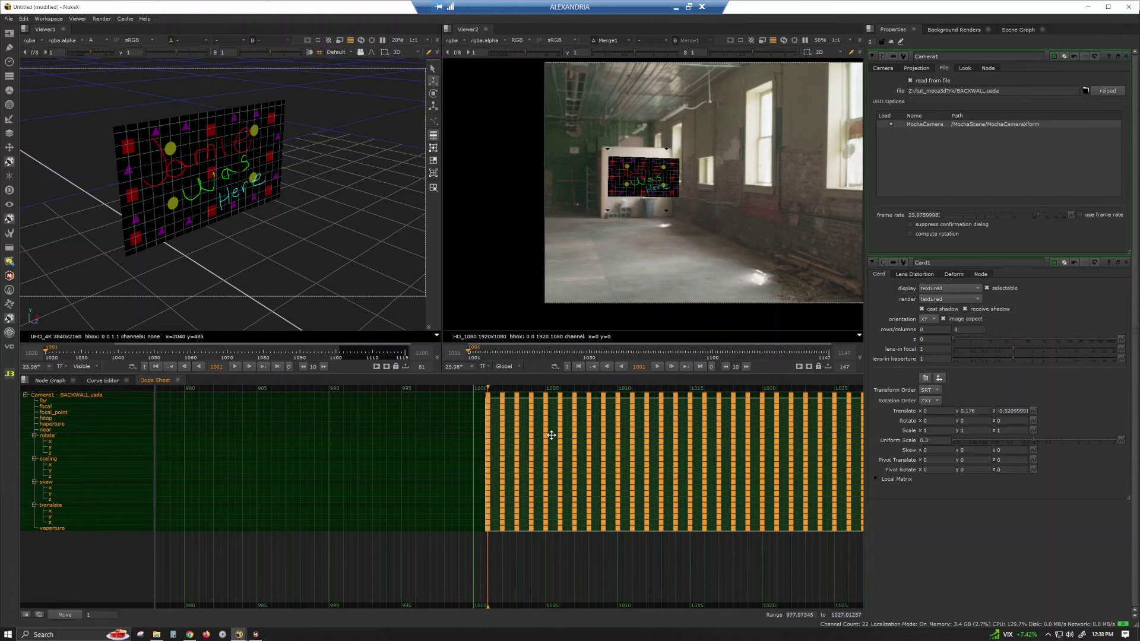
# Return to the node graph, then scrub and play the shot to check how the card sticks to the back wall
pyautogui.click(50, 380)
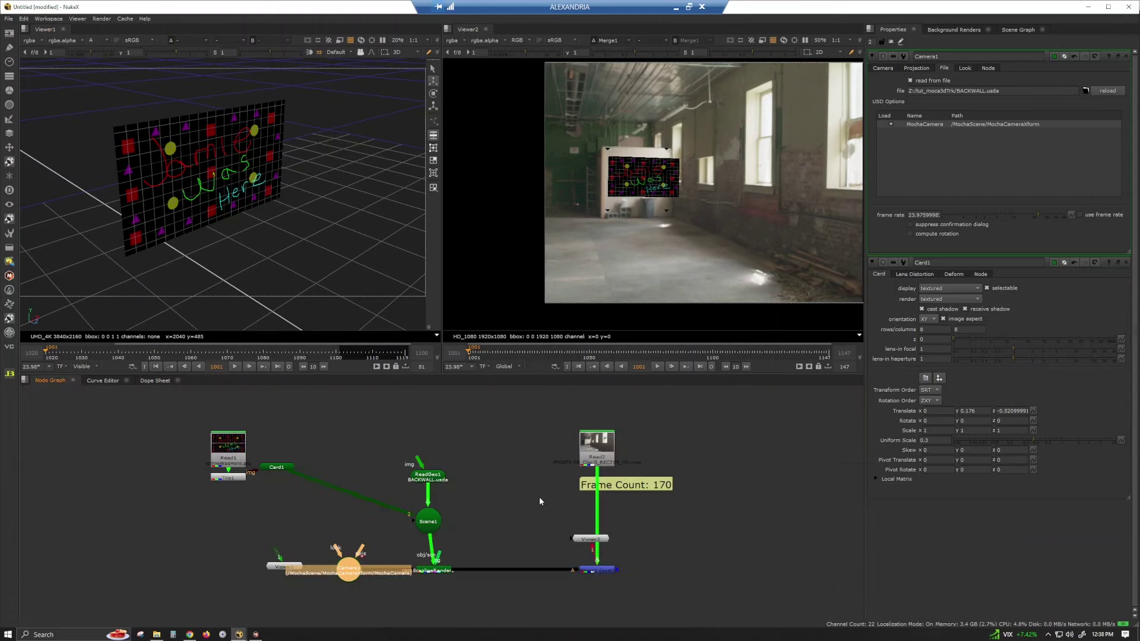
pyautogui.moveTo(491, 359); pyautogui.dragTo(577, 356)
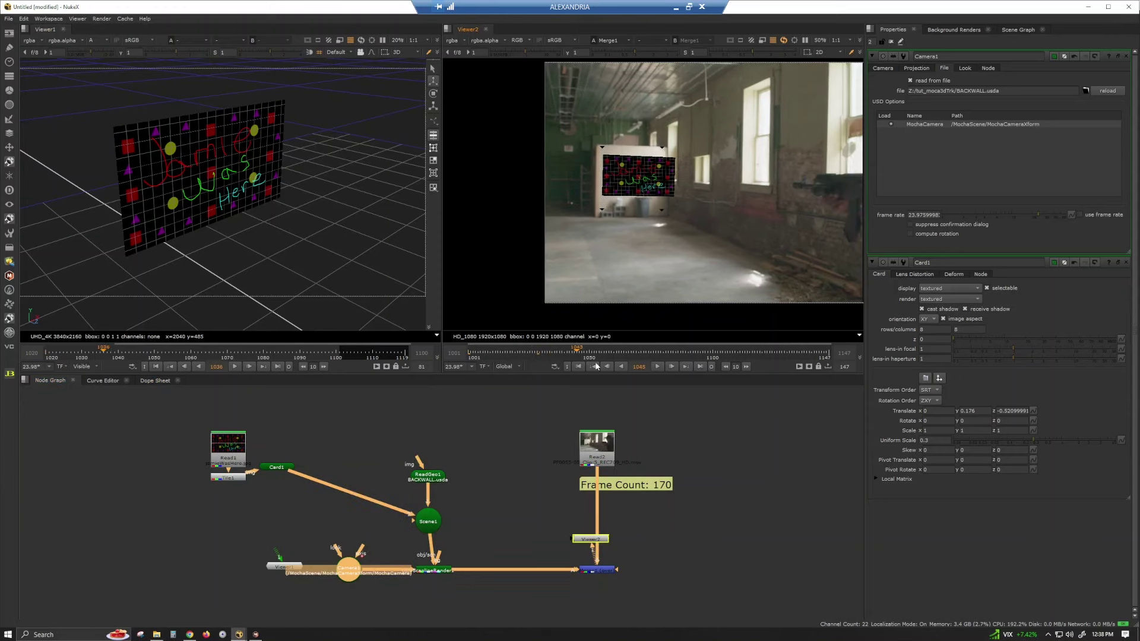
pyautogui.click(659, 365)
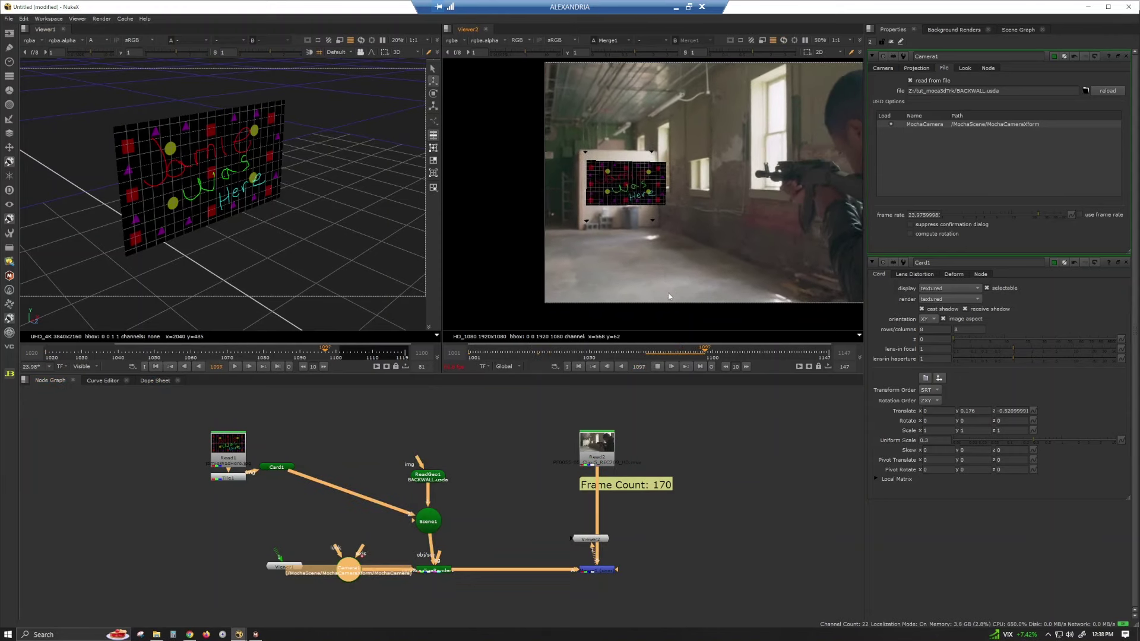